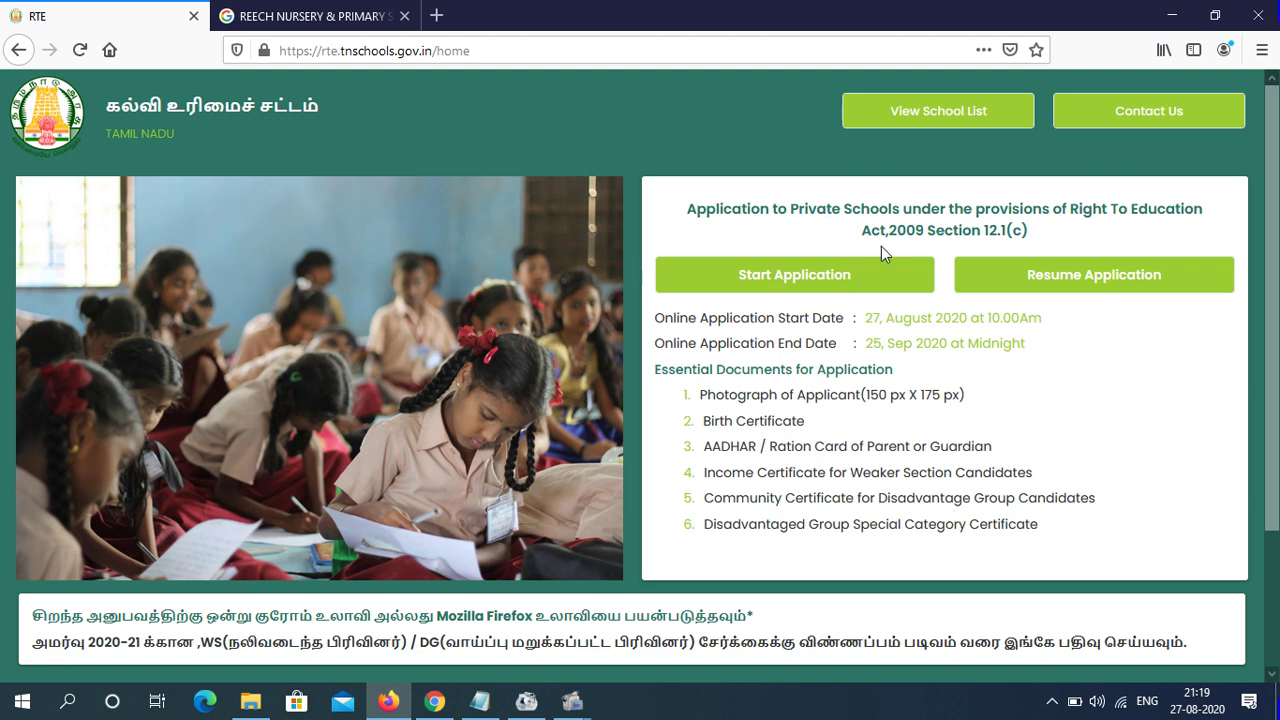
Open the school list by district and filter the districts by "tiru"
{"action": "left_click", "coordinate": [962, 112]}
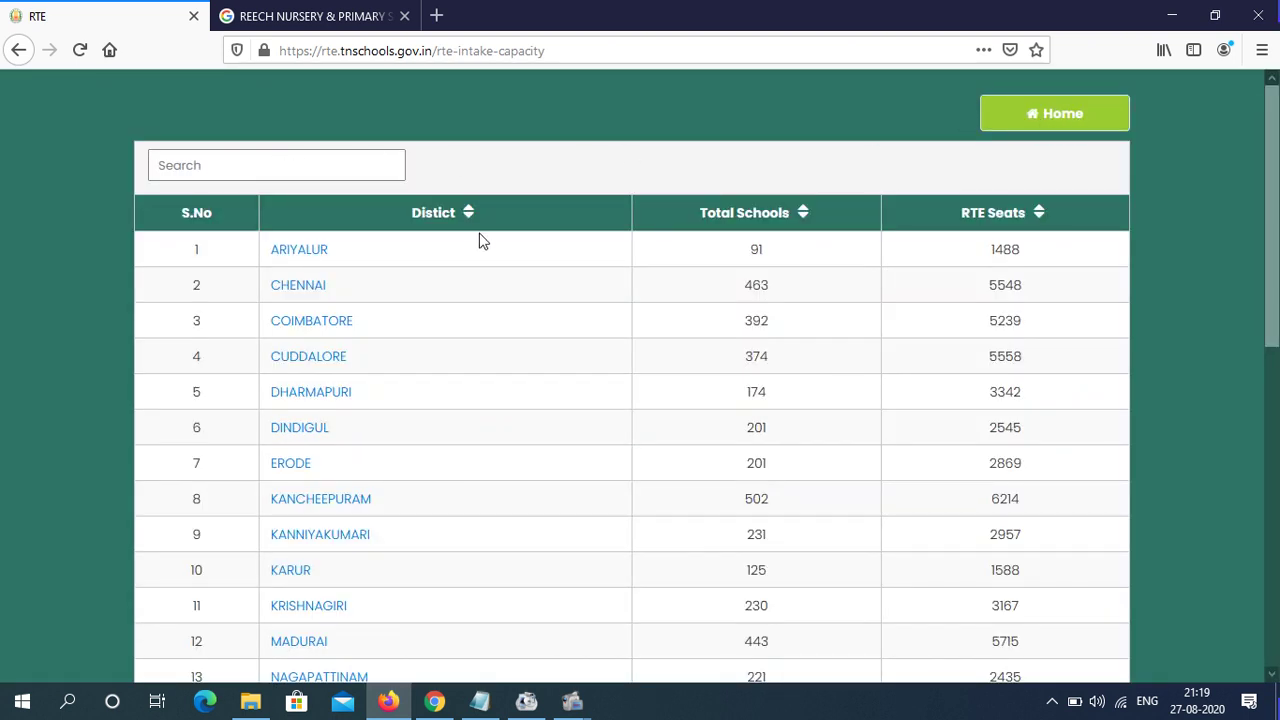
{"action": "scroll", "coordinate": [1275, 330], "scroll_direction": "down", "scroll_amount": 5}
{"action": "scroll", "coordinate": [1275, 330], "scroll_direction": "down", "scroll_amount": 4}
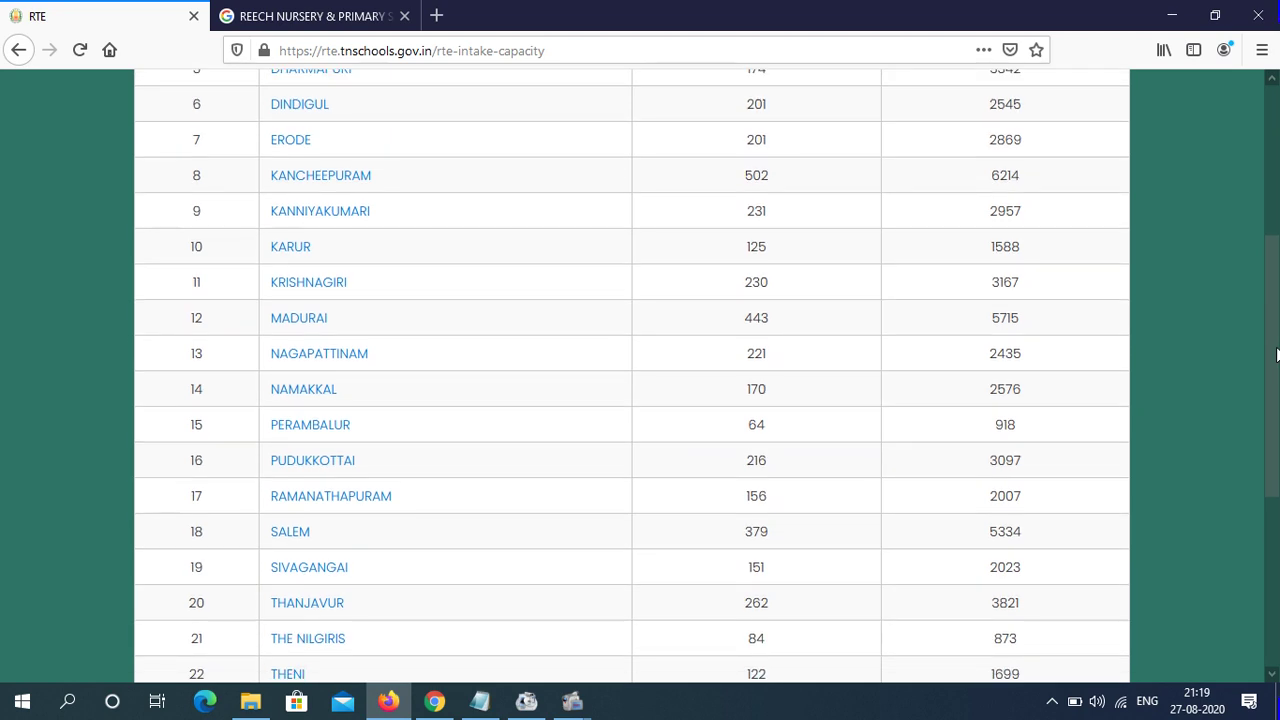
{"action": "left_click_drag", "start_coordinate": [1275, 330], "coordinate": [1272, 205]}
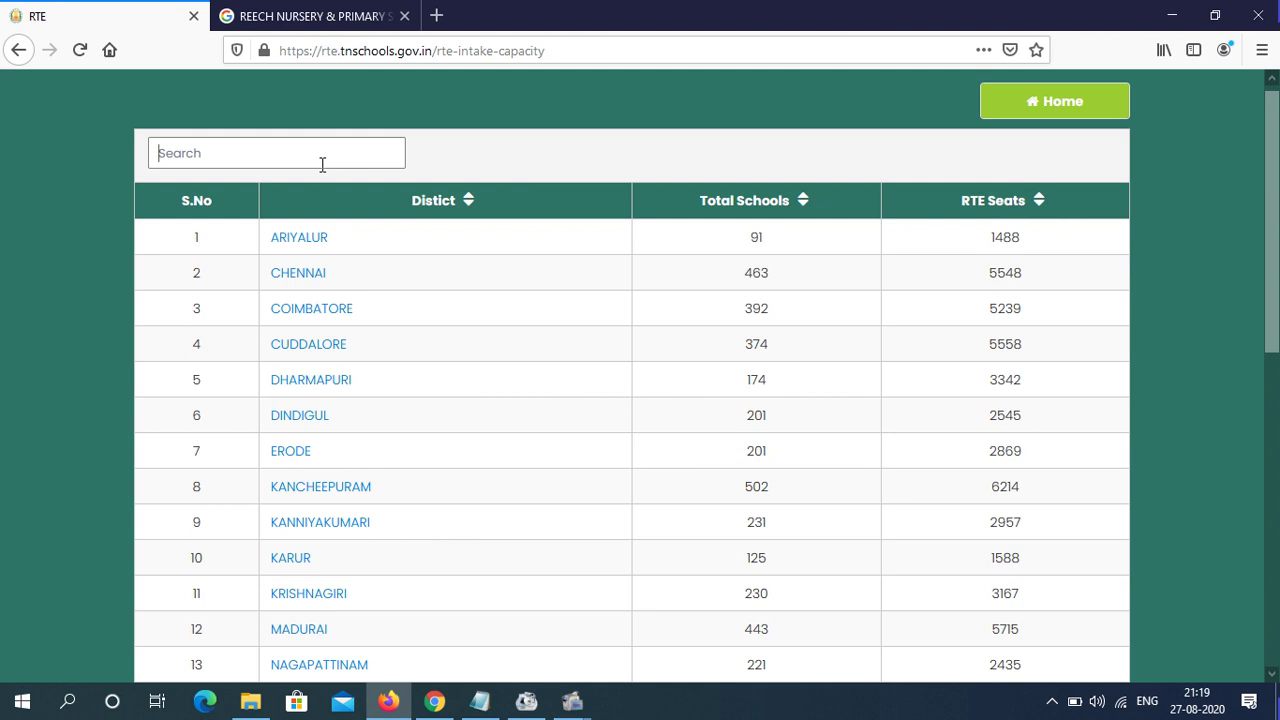
{"action": "type", "text": "tiru"}
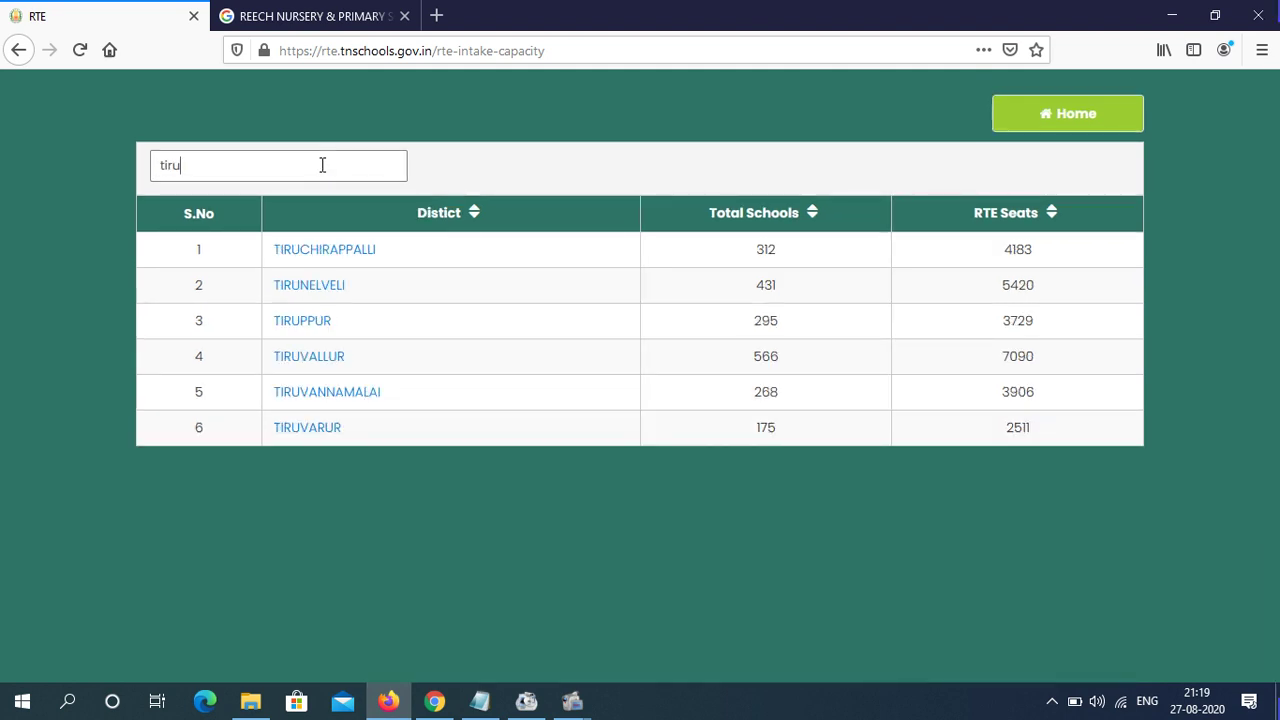
Open the Tirunelveli district's school list and search it for "moo"
{"action": "left_click", "coordinate": [312, 287]}
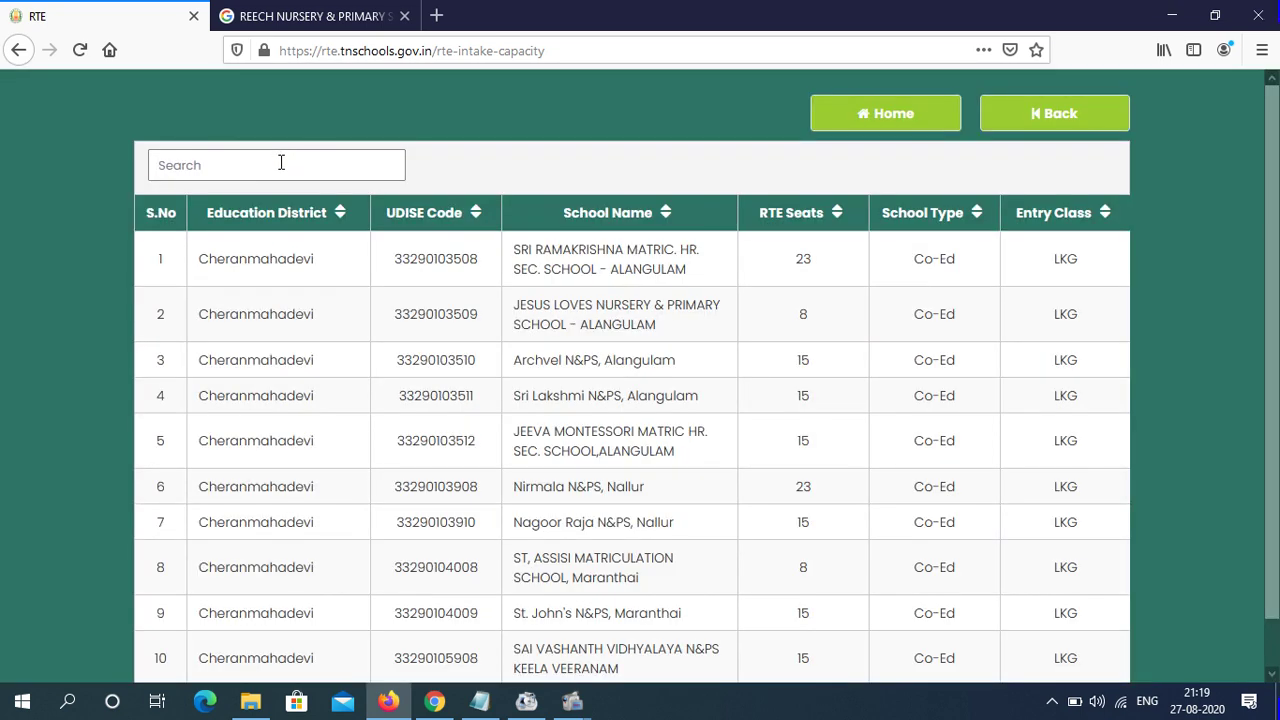
{"action": "left_click", "coordinate": [281, 162]}
{"action": "type", "text": "moo"}
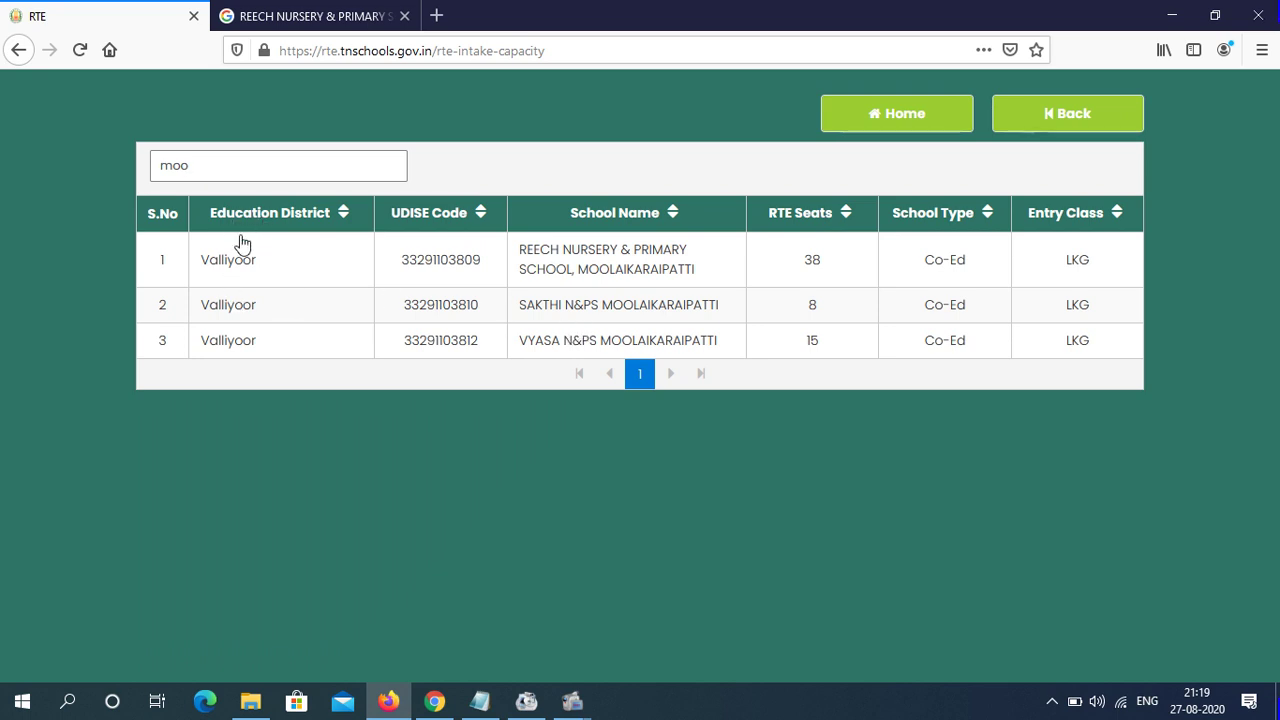
View the district RTE coordinator contact list and the helpline details at the foot of the home page
{"action": "left_click", "coordinate": [916, 131]}
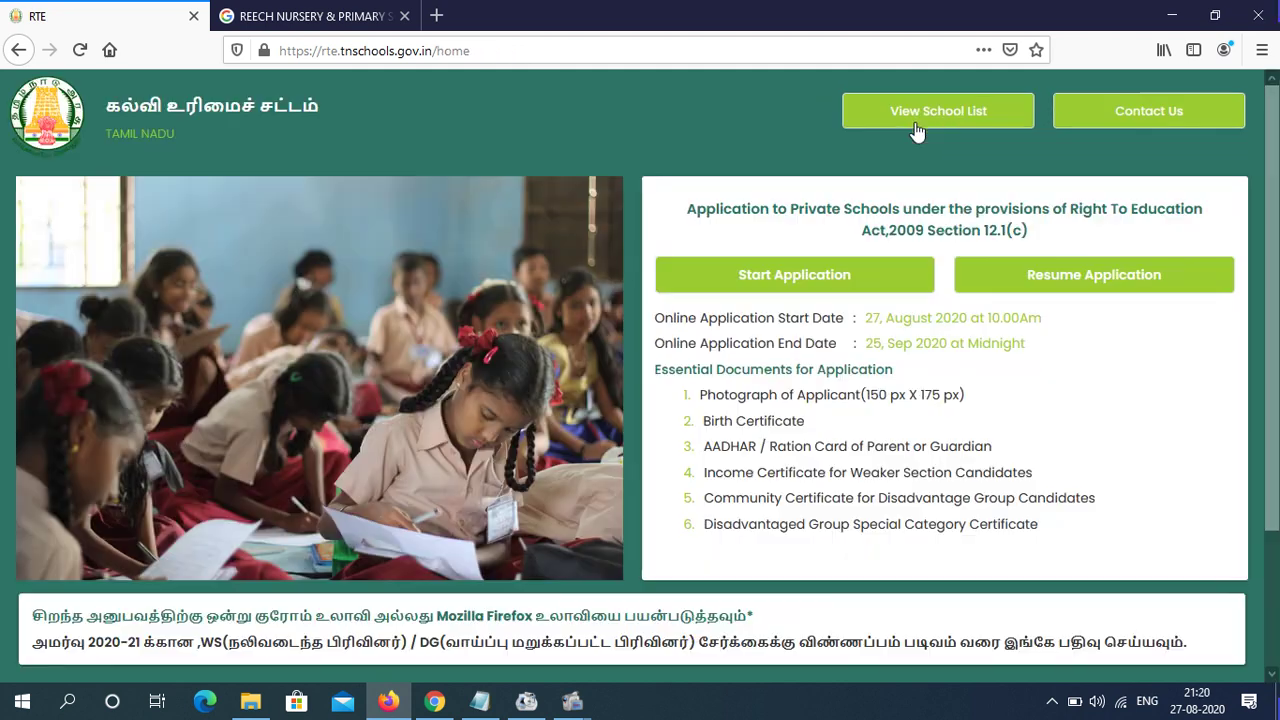
{"action": "left_click", "coordinate": [1158, 118]}
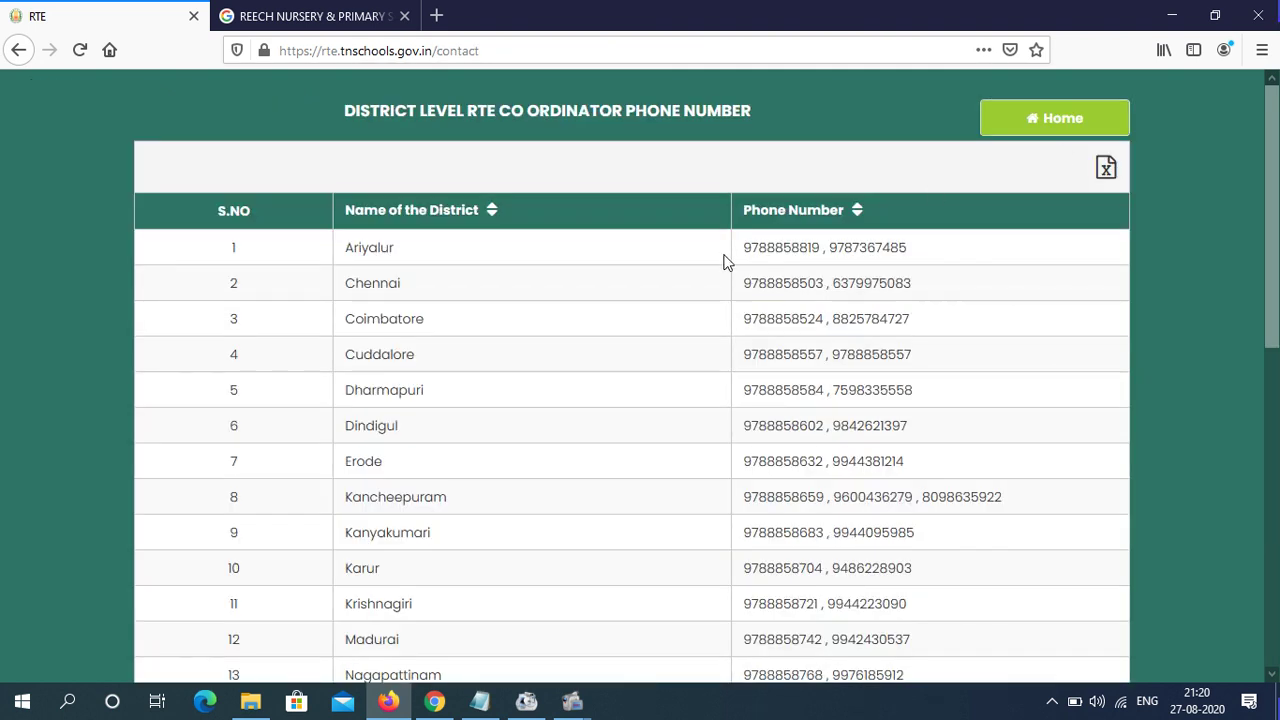
{"action": "left_click", "coordinate": [1057, 118]}
{"action": "scroll", "coordinate": [487, 532], "scroll_direction": "down", "scroll_amount": 3}
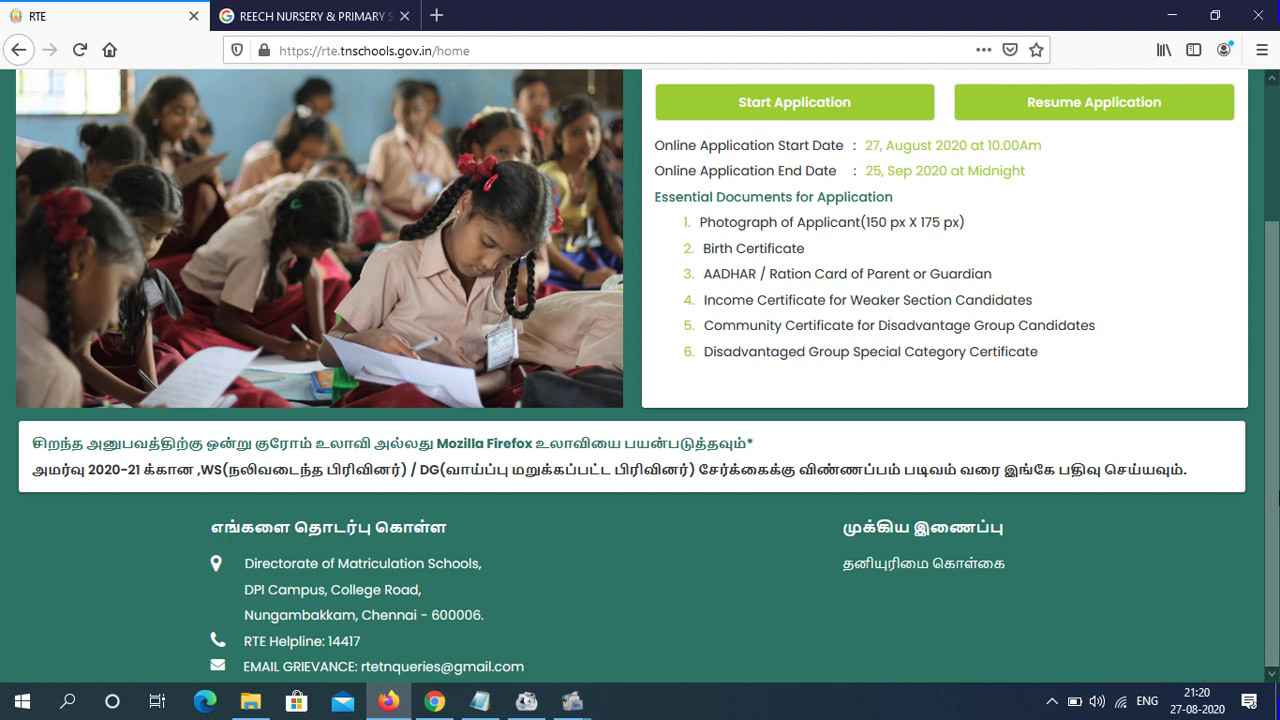
{"action": "scroll", "coordinate": [1272, 300], "scroll_direction": "up", "scroll_amount": 3}
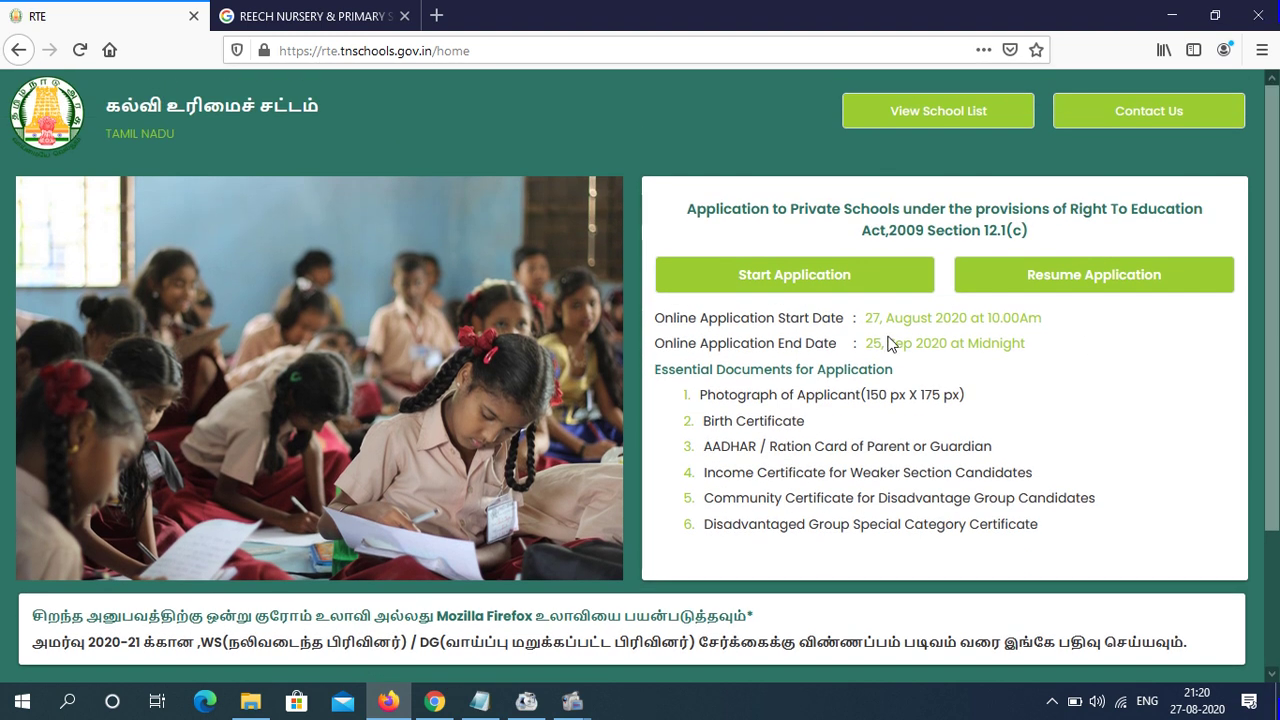
Start a new application and look over the blank Personal Details form
{"action": "left_click", "coordinate": [778, 282]}
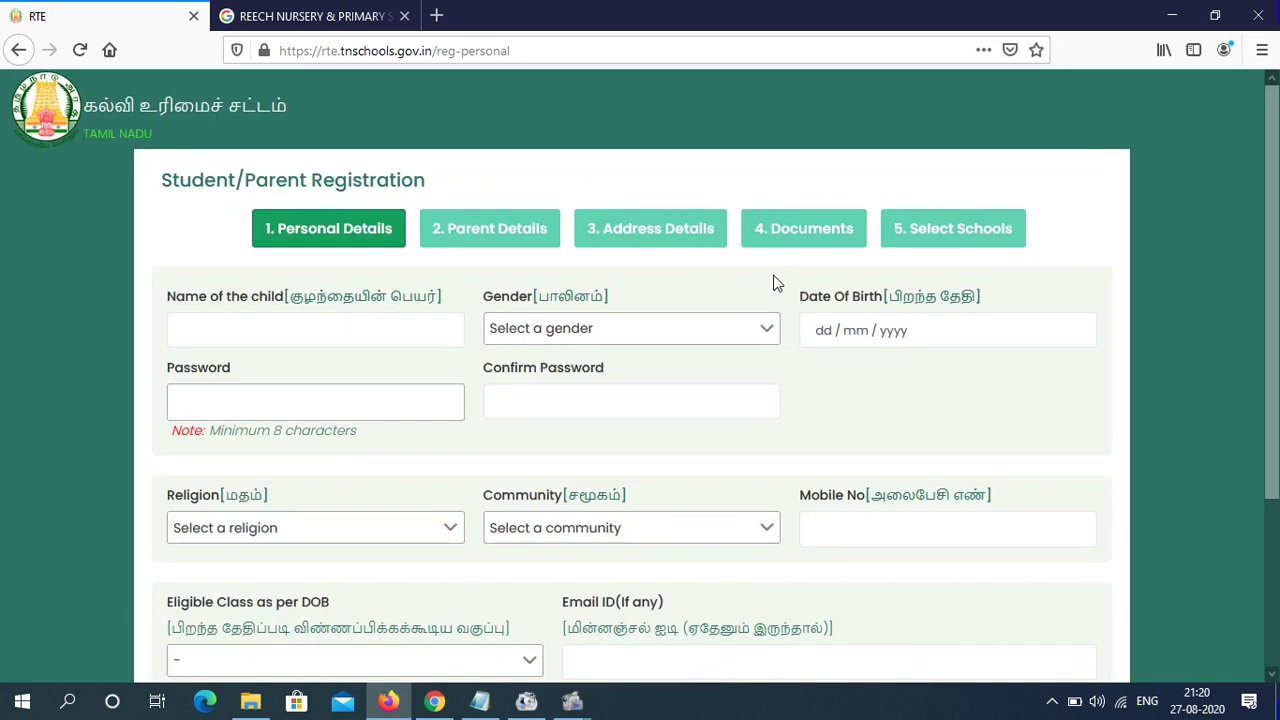
{"action": "left_click_drag", "start_coordinate": [1278, 178], "coordinate": [1260, 227]}
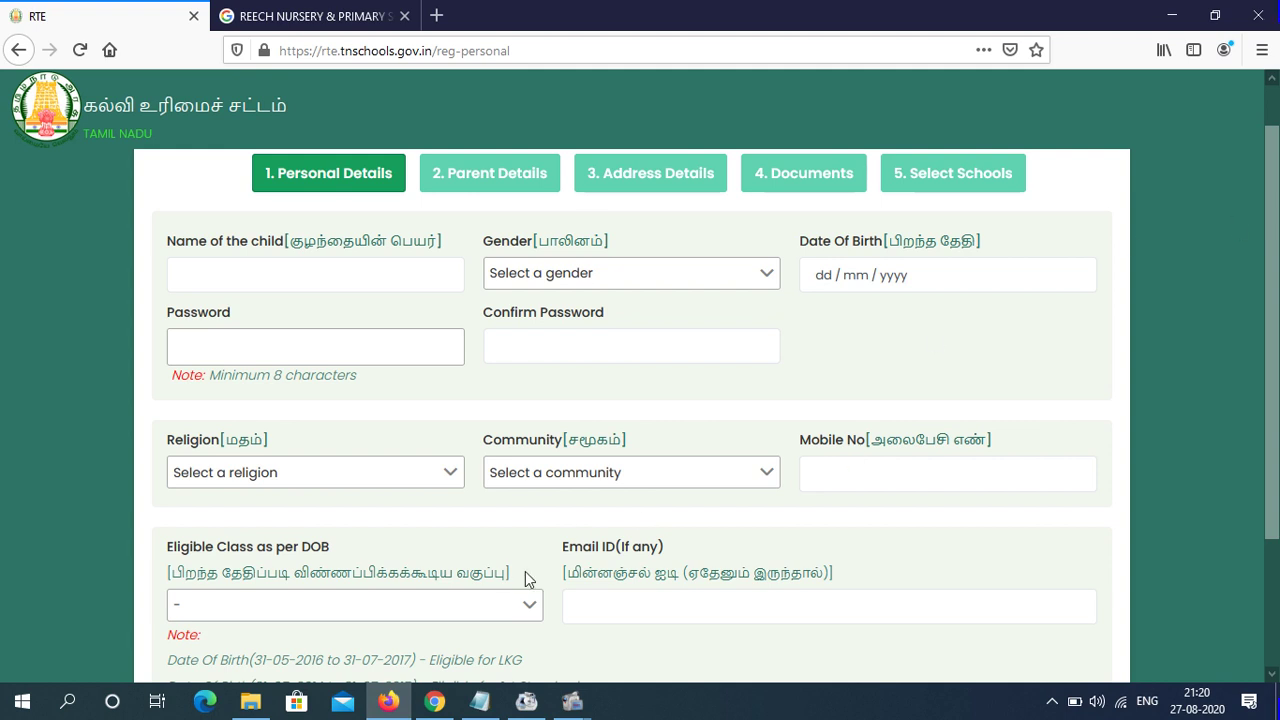
Switch to the RTE page in Chrome and review the filled-in Personal Details of the existing application
{"action": "left_click", "coordinate": [435, 701]}
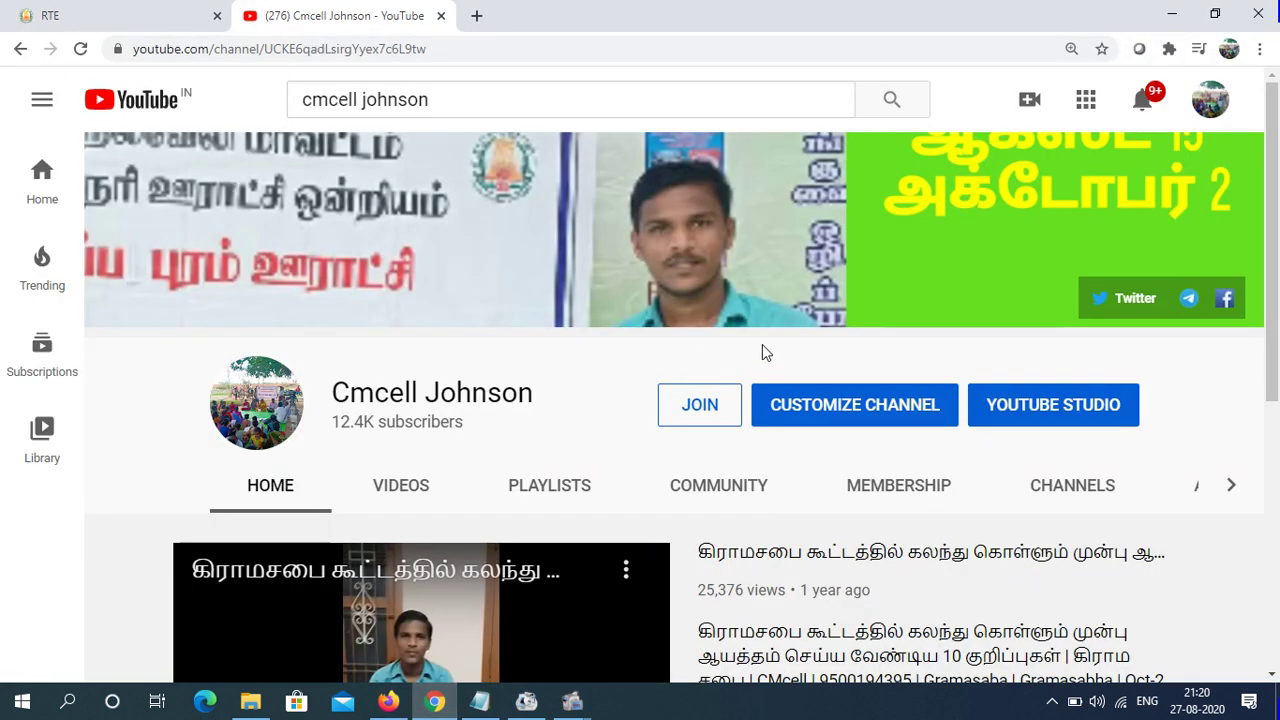
{"action": "left_click", "coordinate": [205, 16]}
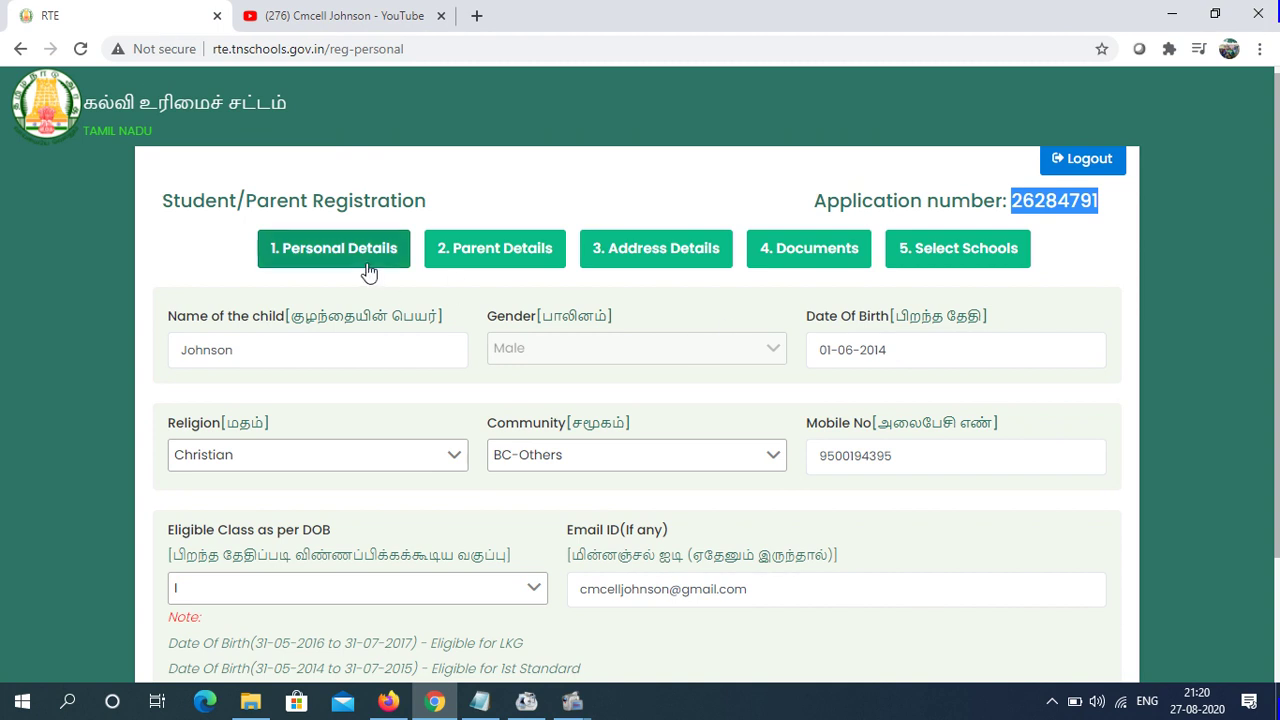
{"action": "left_click_drag", "start_coordinate": [1278, 258], "coordinate": [1278, 380]}
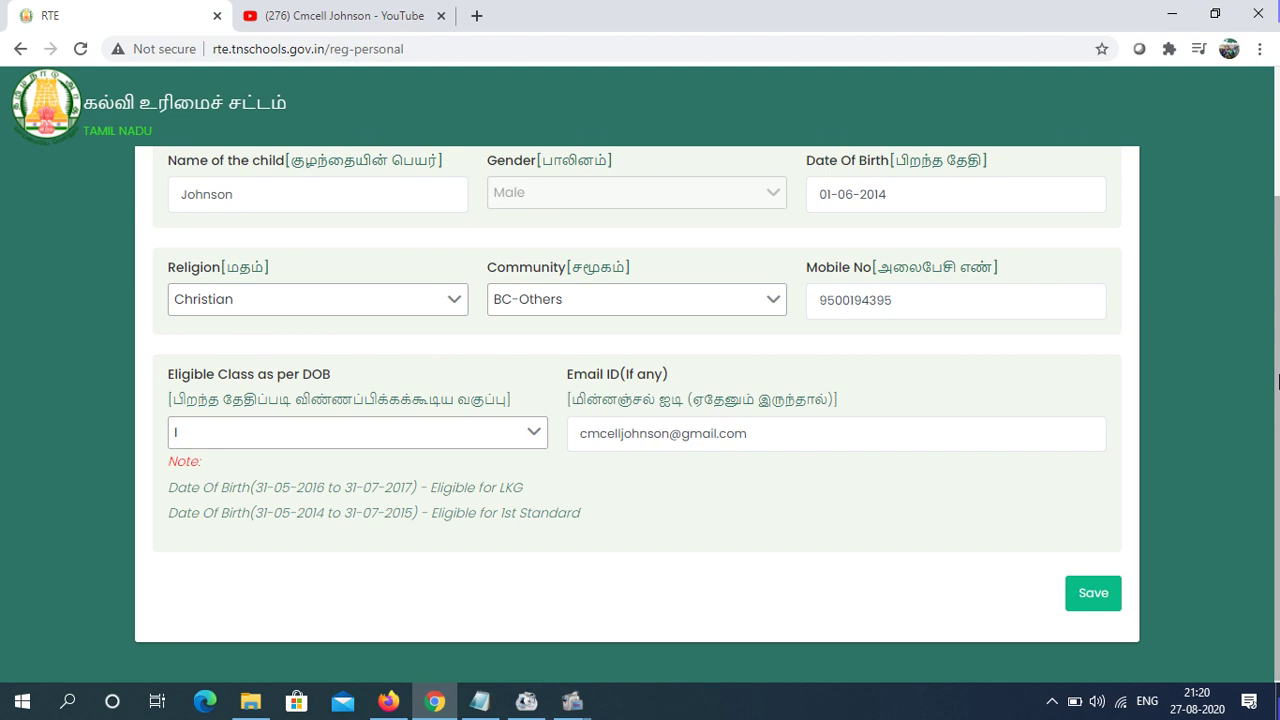
{"action": "left_click_drag", "start_coordinate": [1278, 380], "coordinate": [1277, 294]}
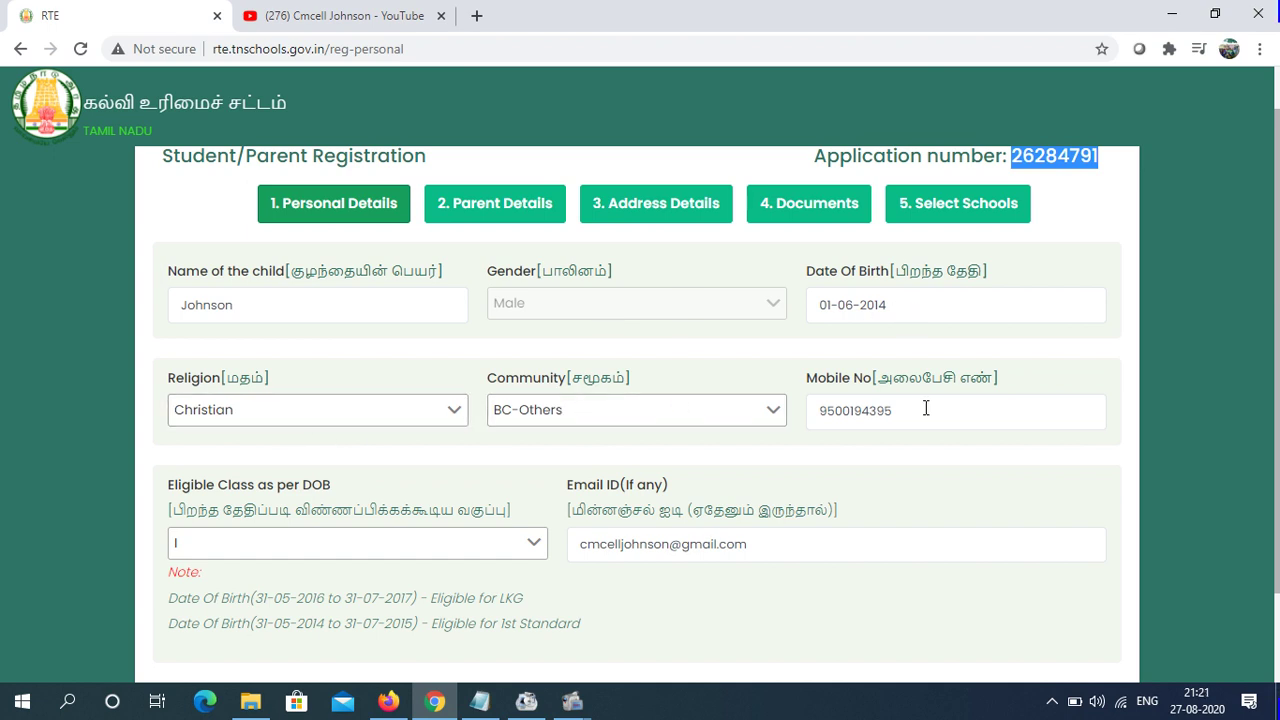
{"action": "scroll", "coordinate": [1278, 243], "scroll_direction": "down", "scroll_amount": 2}
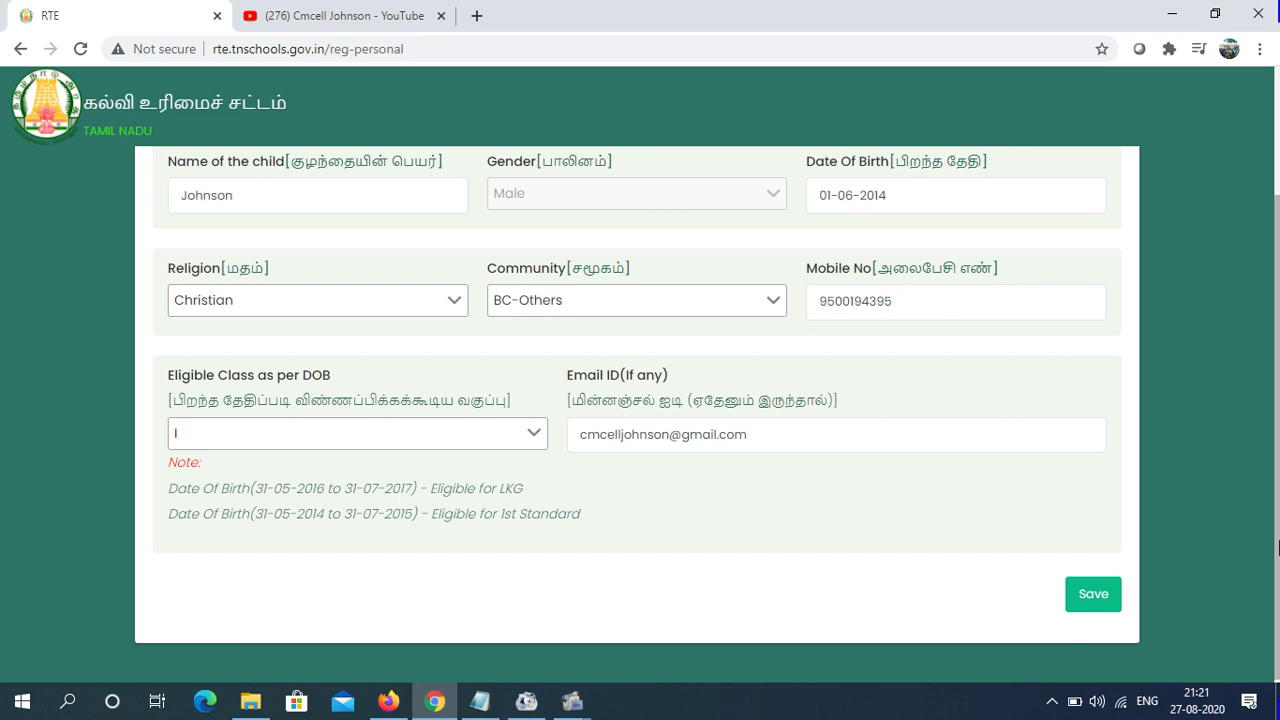
{"action": "scroll", "coordinate": [1150, 500], "scroll_direction": "up", "scroll_amount": 2}
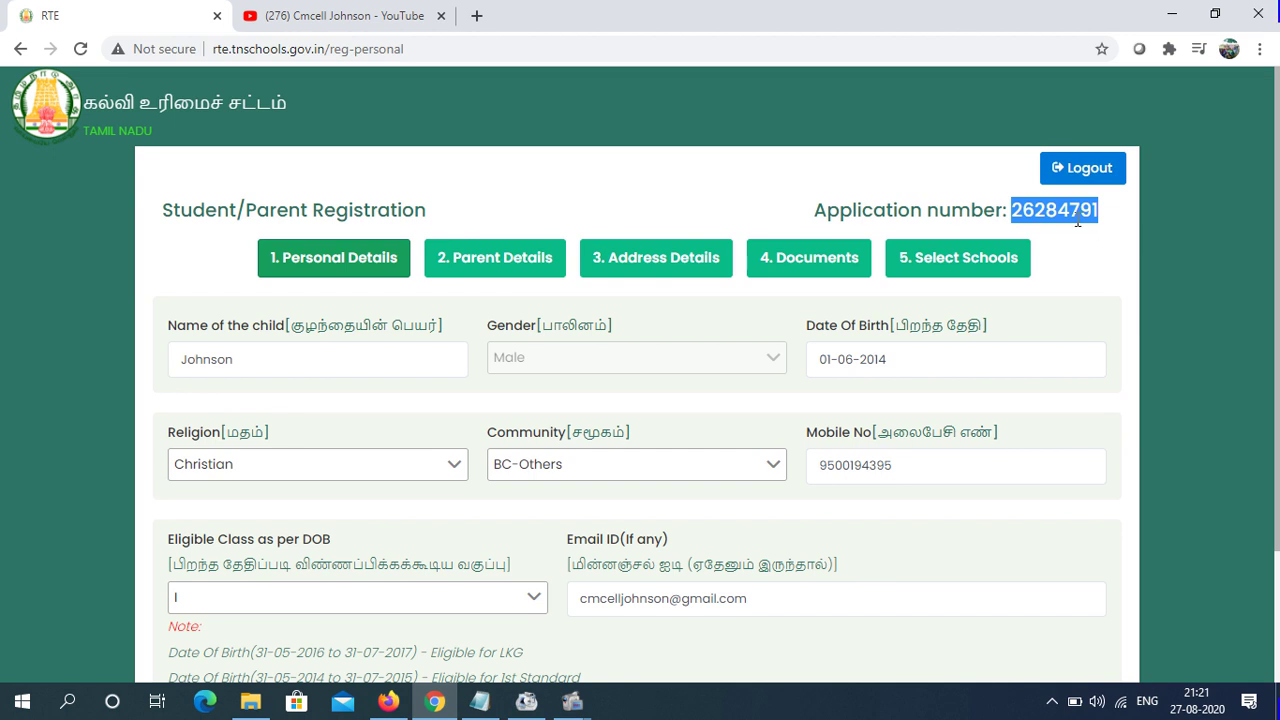
Examine the application number and password reminder in Notepad, along with the Password field of the blank form in Firefox
{"action": "left_click", "coordinate": [481, 701]}
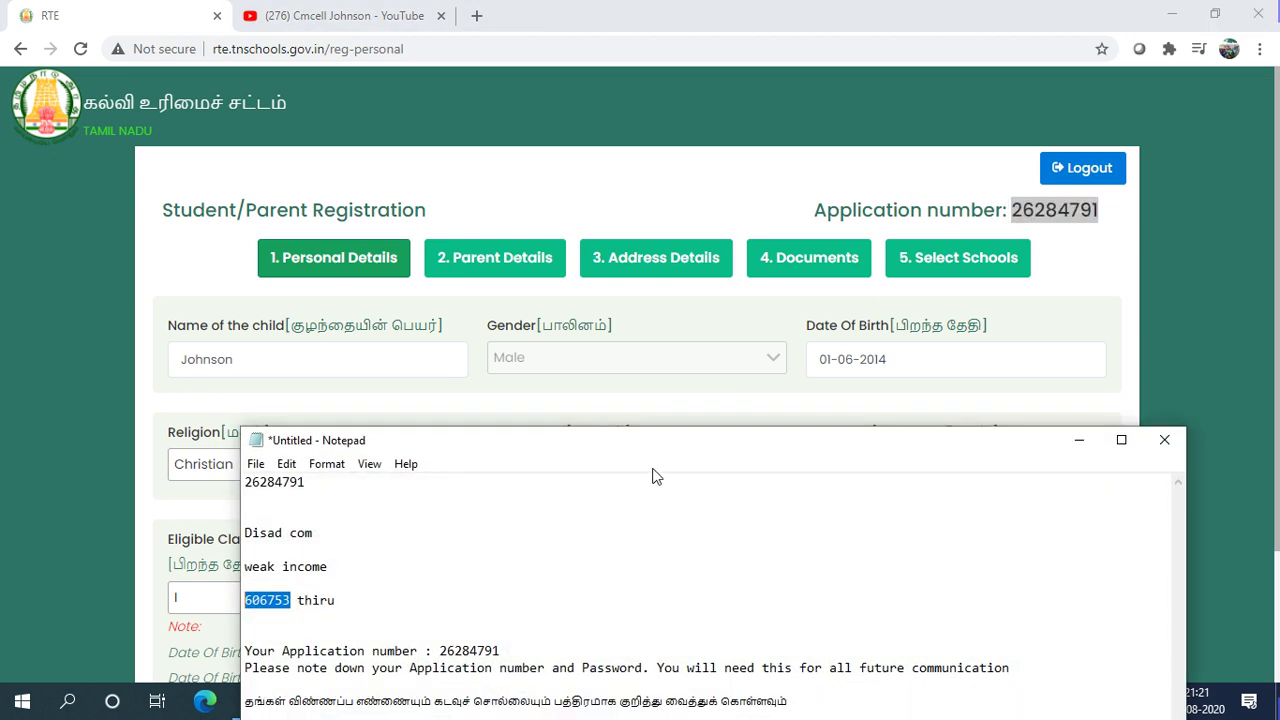
{"action": "left_click_drag", "start_coordinate": [603, 456], "coordinate": [628, 178]}
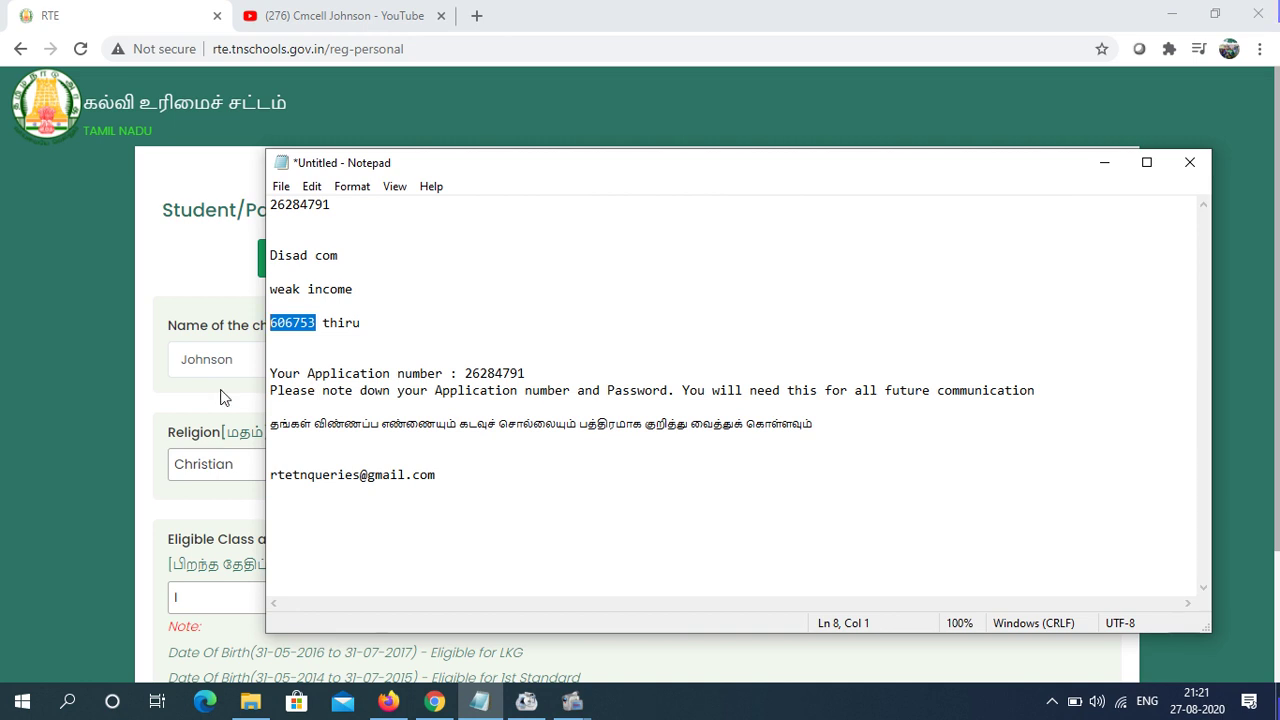
{"action": "left_click", "coordinate": [189, 406]}
{"action": "left_click", "coordinate": [386, 703]}
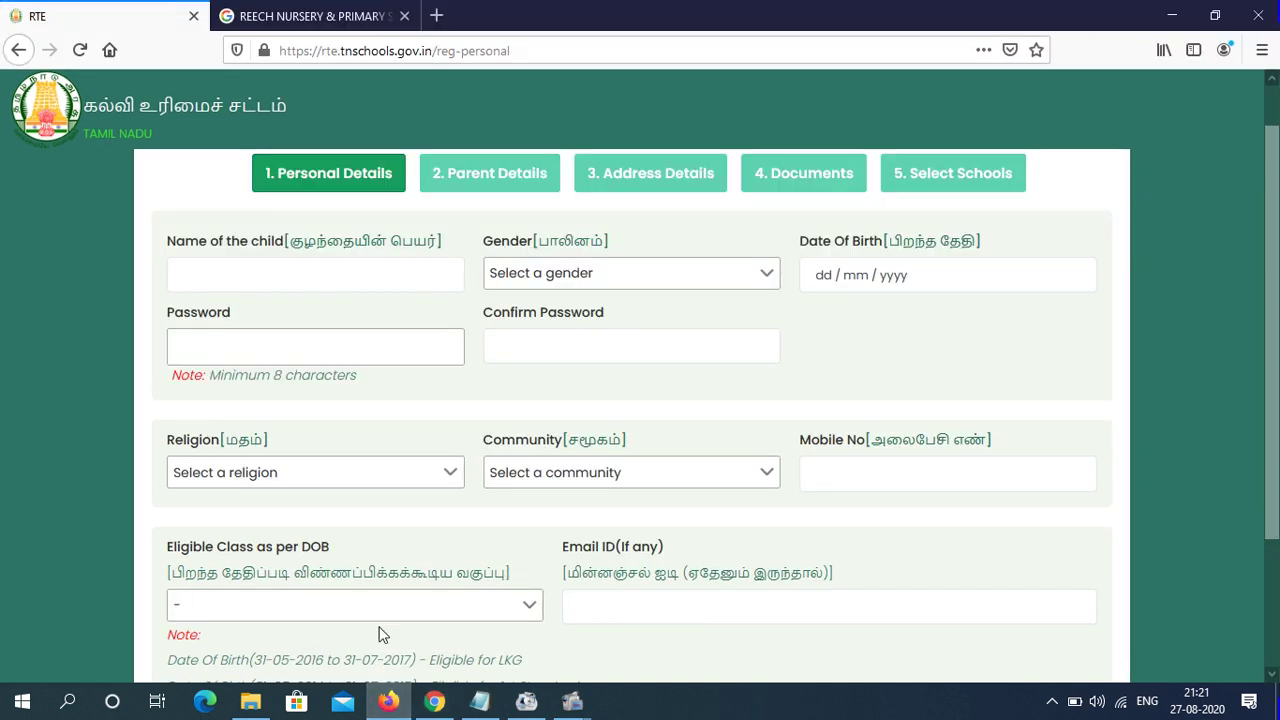
{"action": "left_click", "coordinate": [242, 338]}
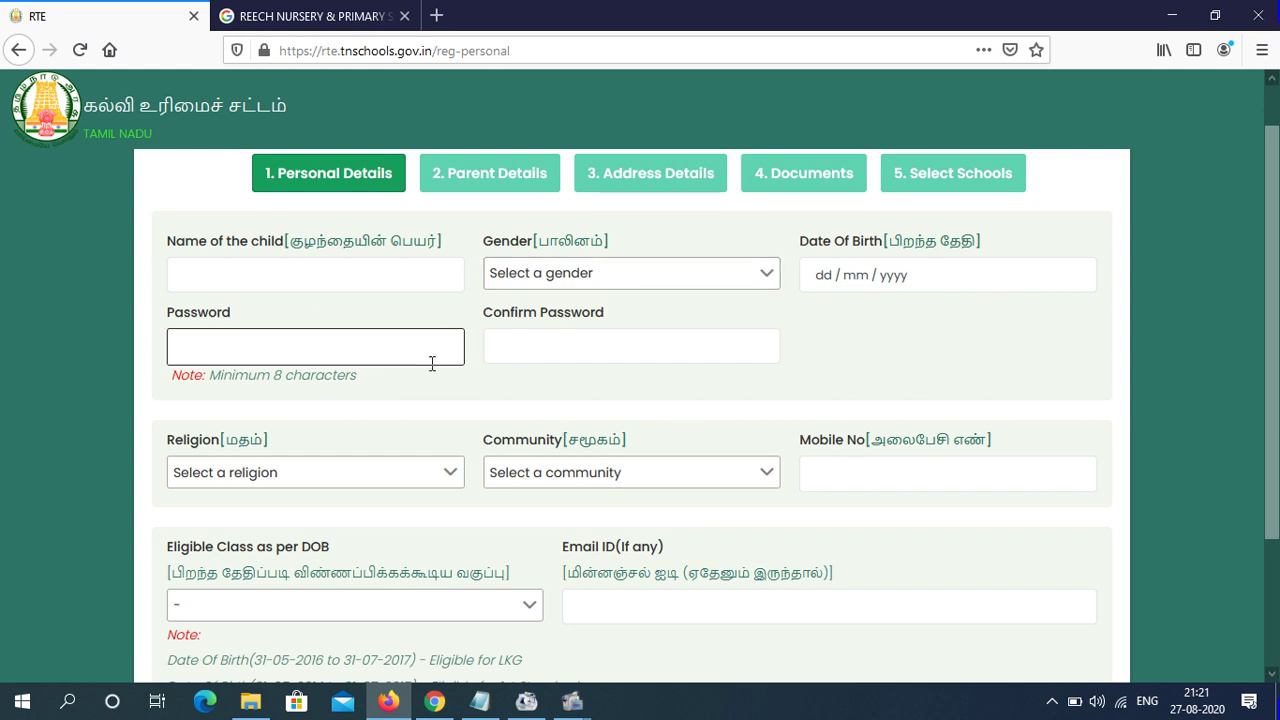
{"action": "left_click", "coordinate": [480, 702]}
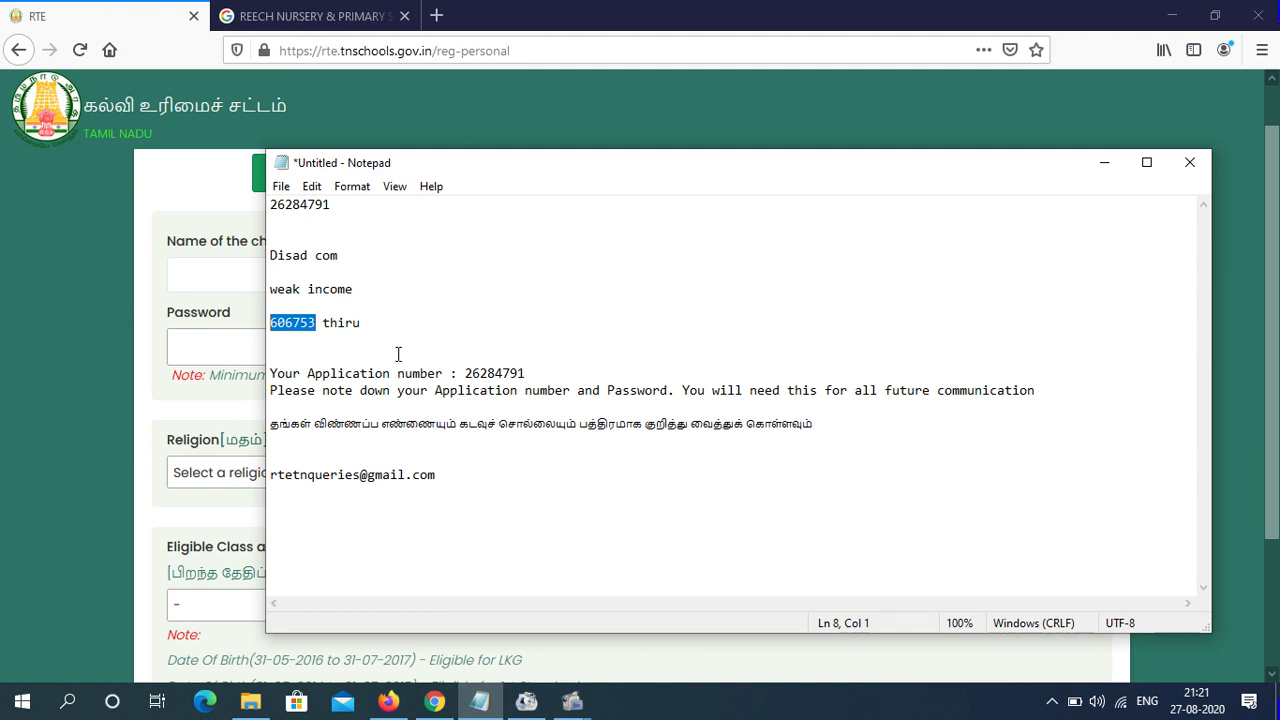
Switch back to Chrome and log out of the existing application
{"action": "left_click", "coordinate": [434, 702]}
{"action": "left_click_drag", "start_coordinate": [1277, 290], "coordinate": [1277, 222]}
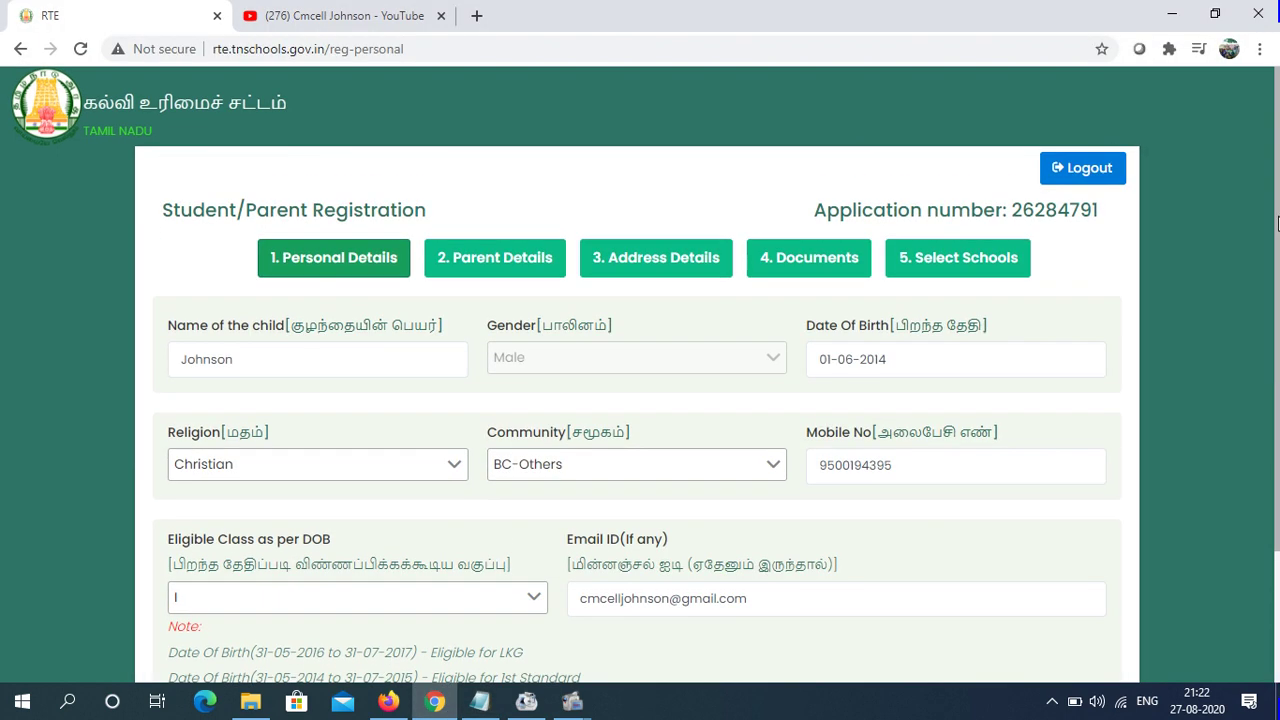
{"action": "left_click", "coordinate": [1092, 170]}
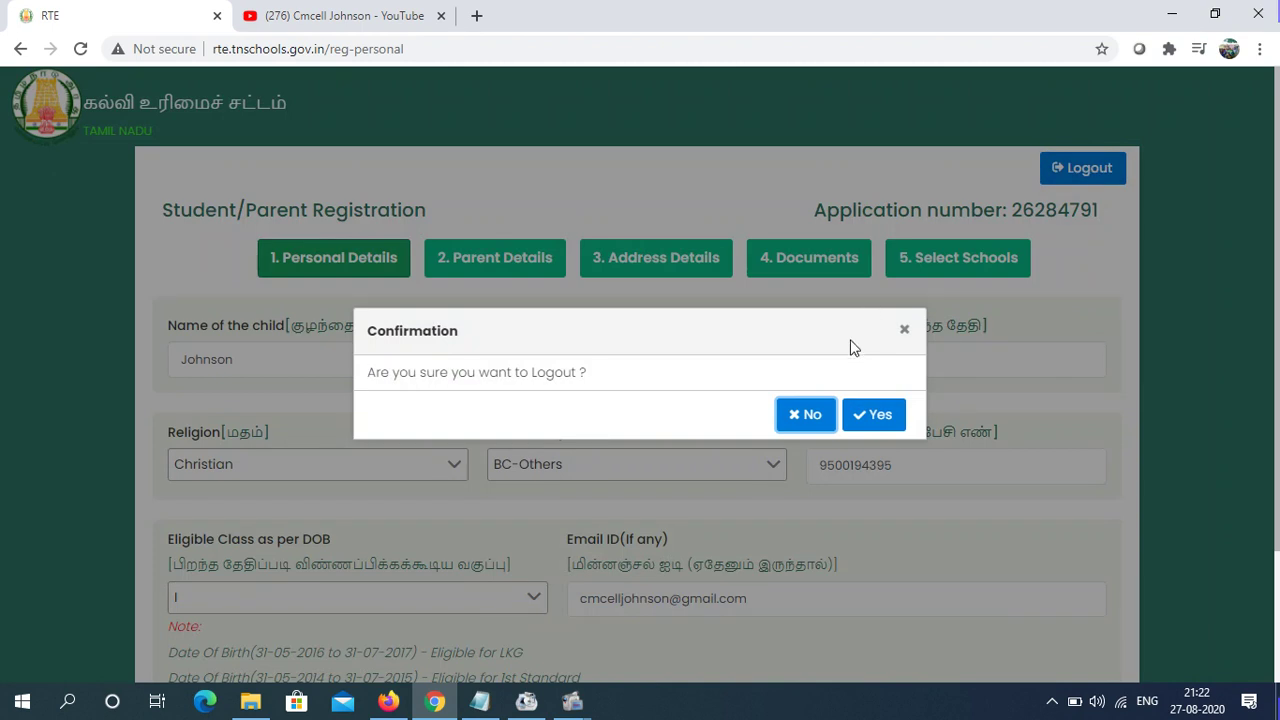
{"action": "left_click", "coordinate": [871, 414]}
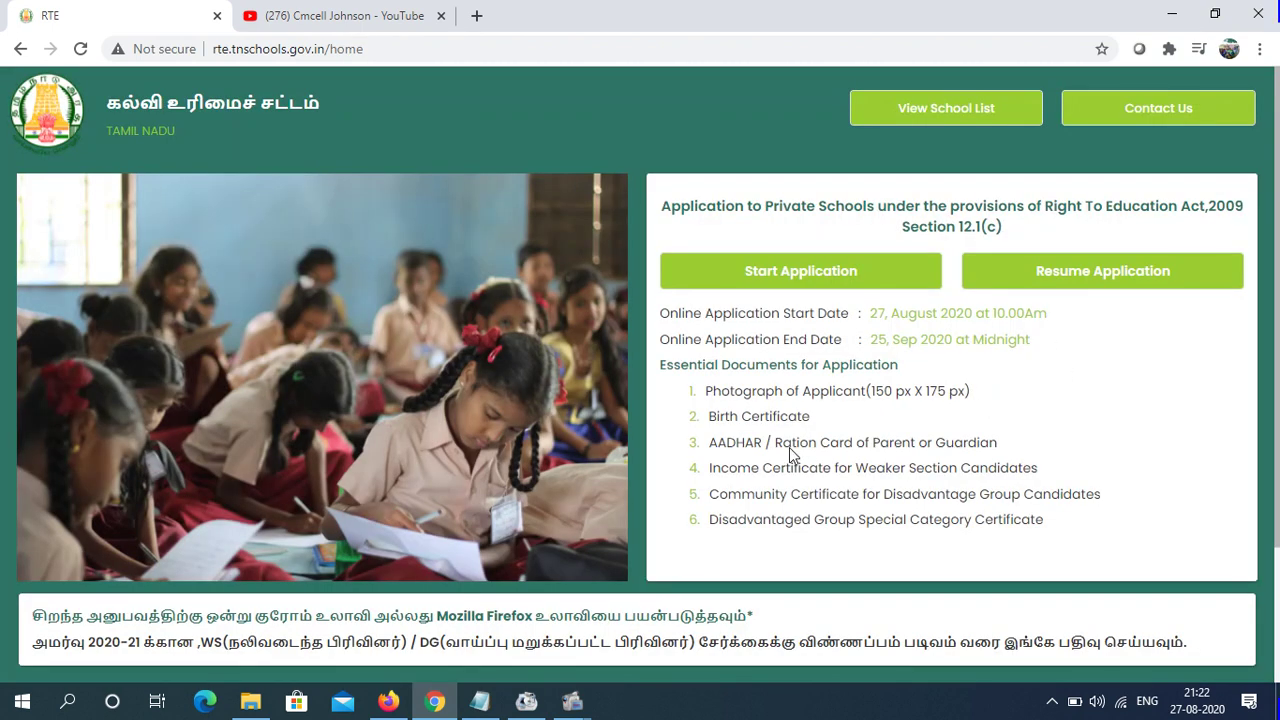
Copy the application number from the Notepad note and minimize Notepad
{"action": "left_click", "coordinate": [480, 701]}
{"action": "left_click_drag", "start_coordinate": [465, 373], "coordinate": [528, 373]}
{"action": "key", "text": "ctrl+c"}
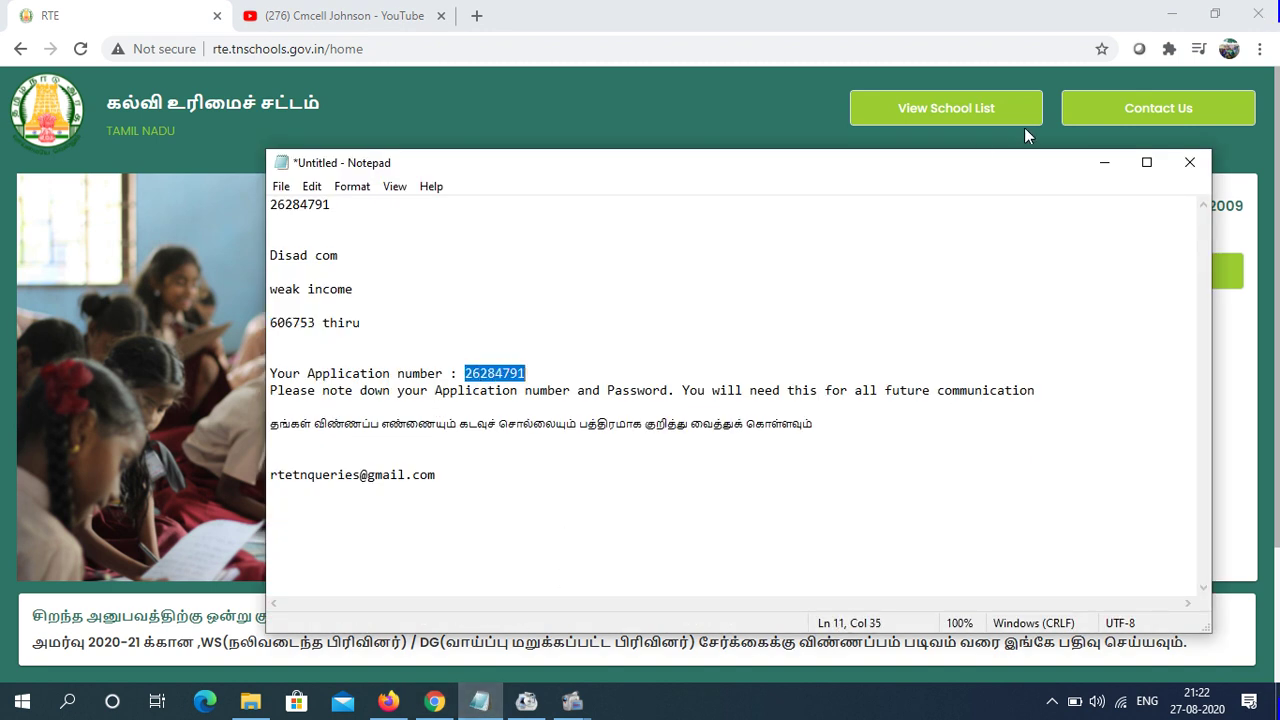
{"action": "left_click", "coordinate": [1104, 162]}
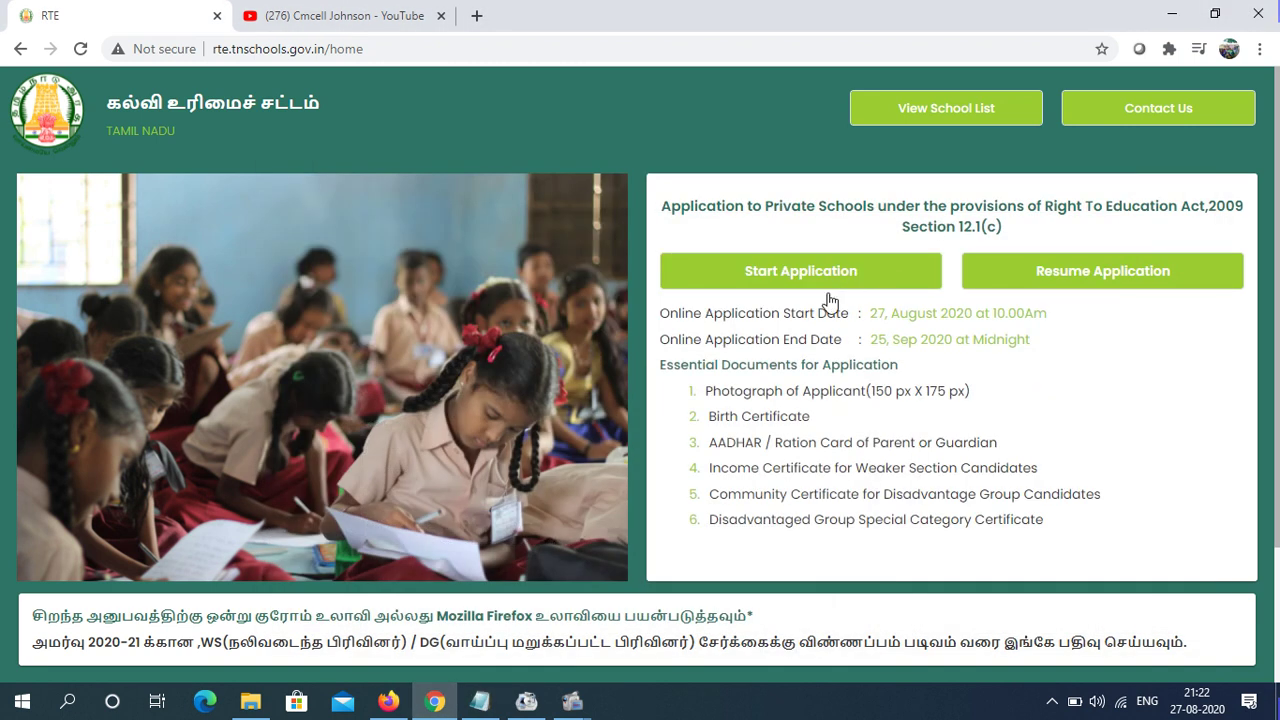
Resume the existing application by pasting the application number, entering the account password and logging in
{"action": "left_click", "coordinate": [1070, 279]}
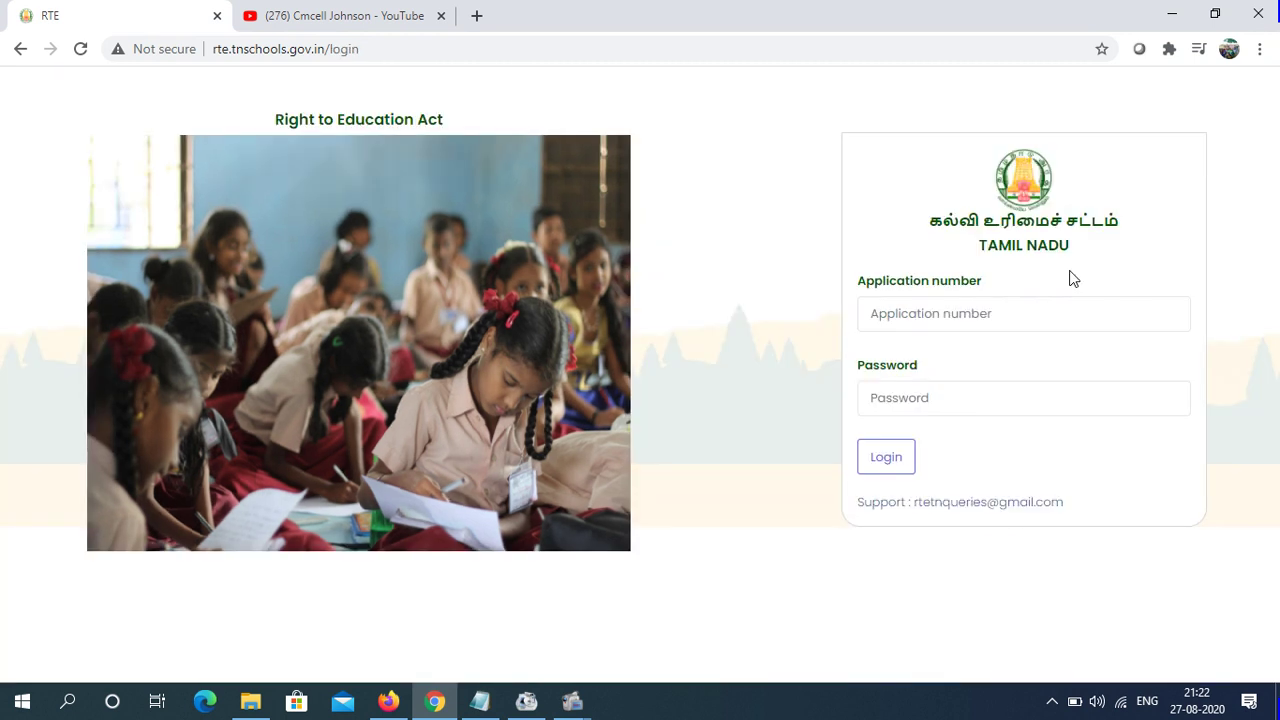
{"action": "left_click", "coordinate": [914, 318]}
{"action": "key", "text": "ctrl+v"}
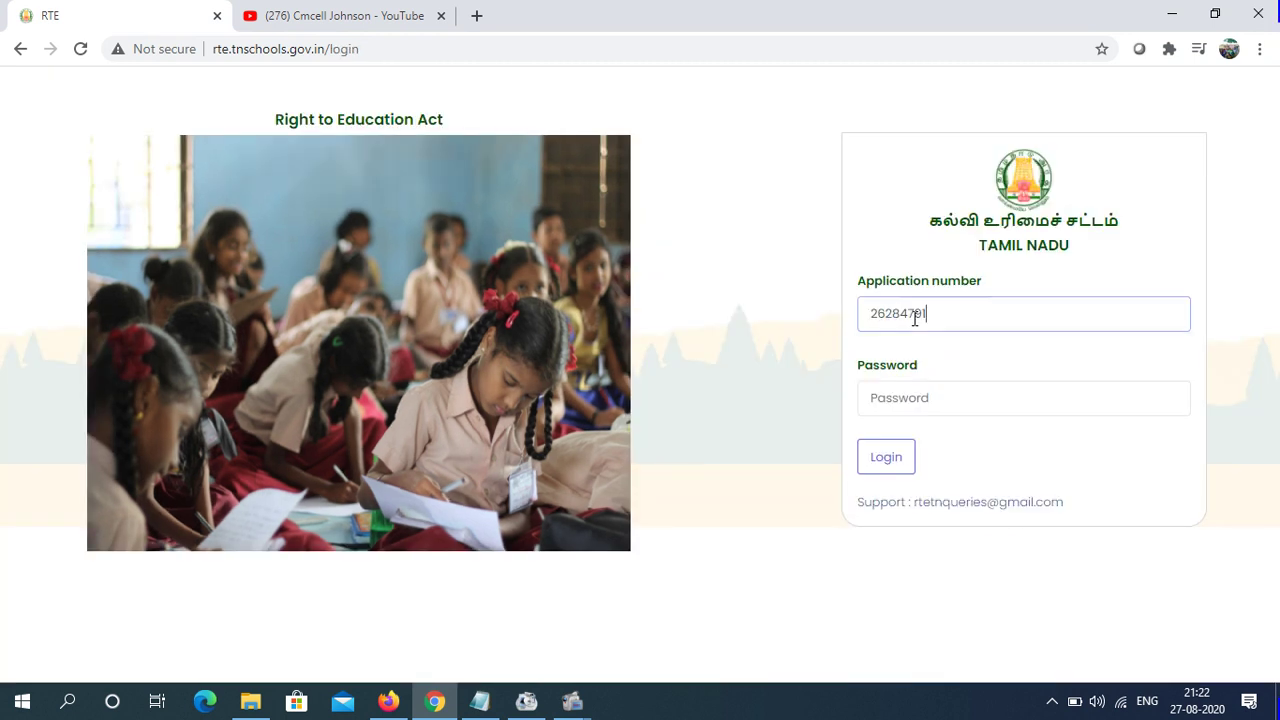
{"action": "mouse_move", "coordinate": [555, 712]}
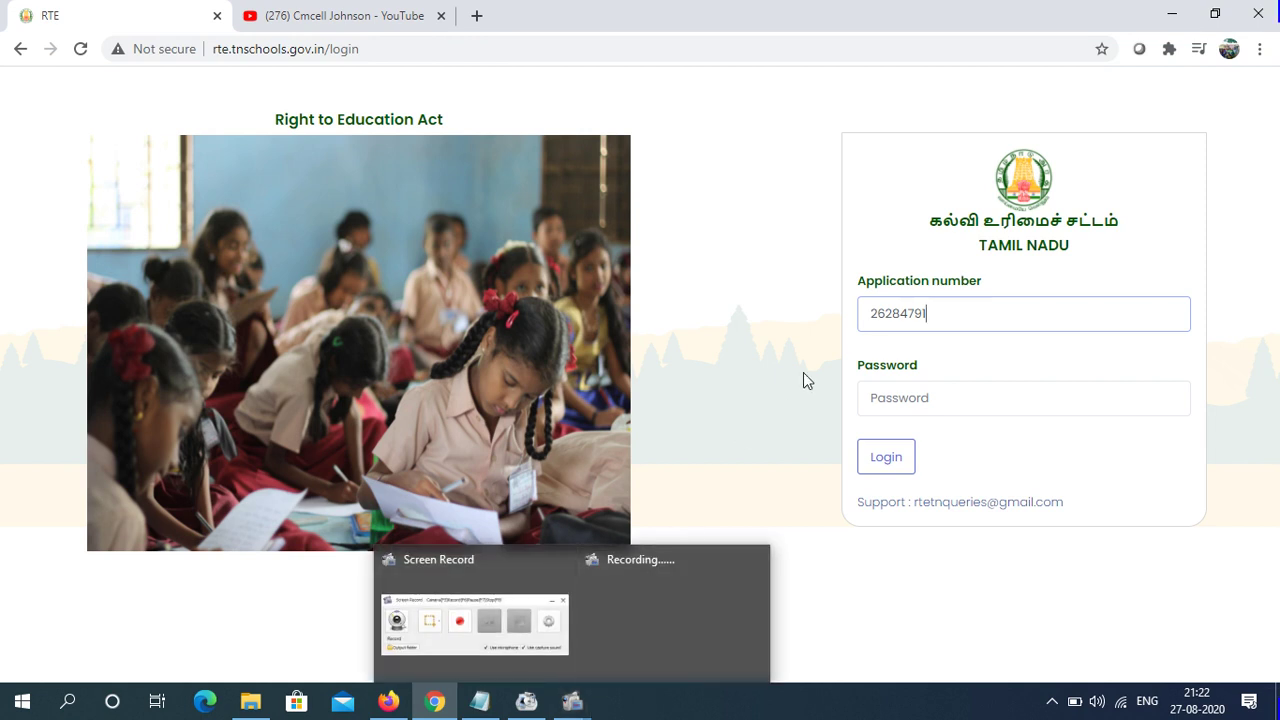
{"action": "left_click", "coordinate": [920, 398]}
{"action": "type", "text": "*******"}
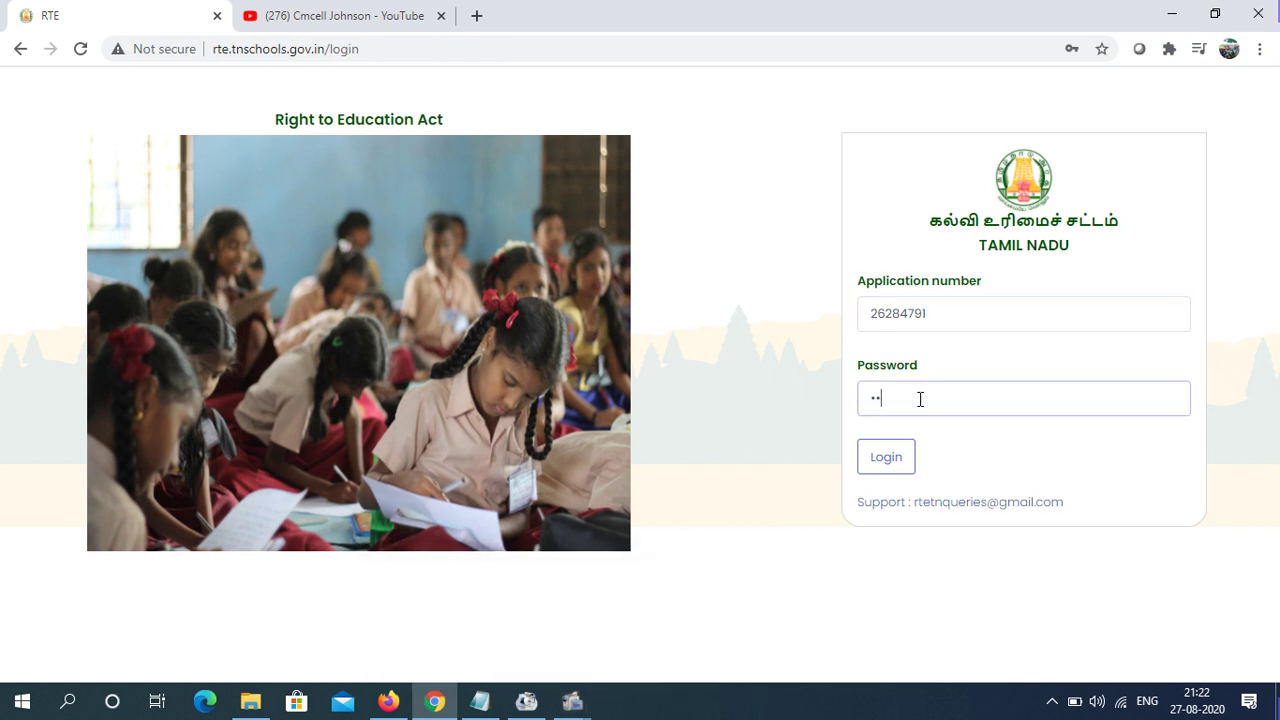
{"action": "type", "text": "****"}
{"action": "left_click", "coordinate": [872, 466]}
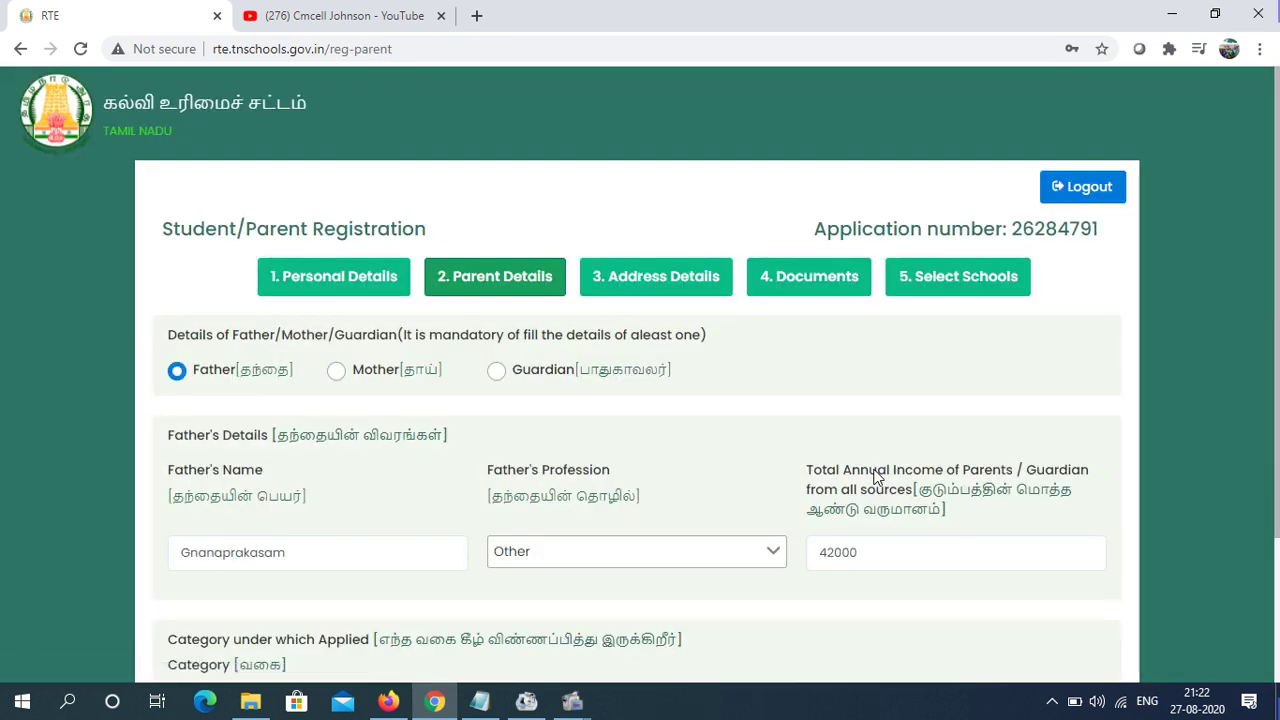
Review the father's details and the category under which the application is made on the Parent Details page
{"action": "left_click_drag", "start_coordinate": [1278, 312], "coordinate": [1278, 366]}
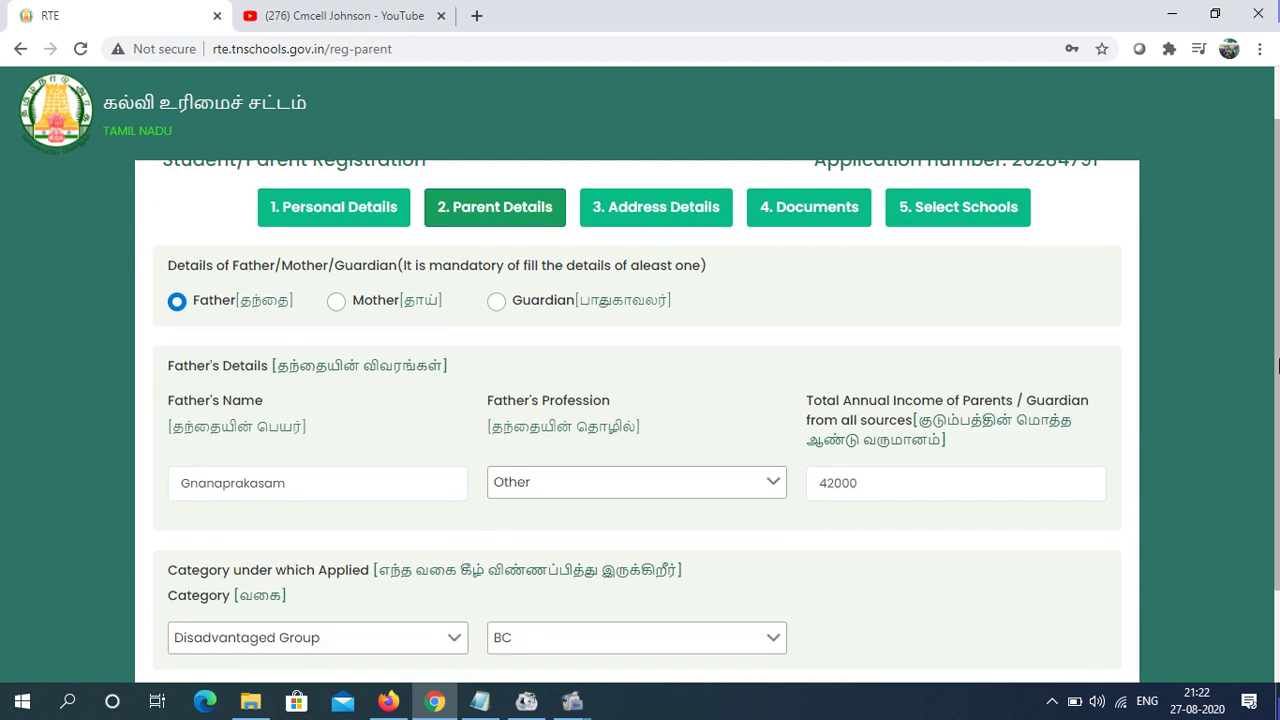
{"action": "left_click_drag", "start_coordinate": [1278, 366], "coordinate": [1278, 401]}
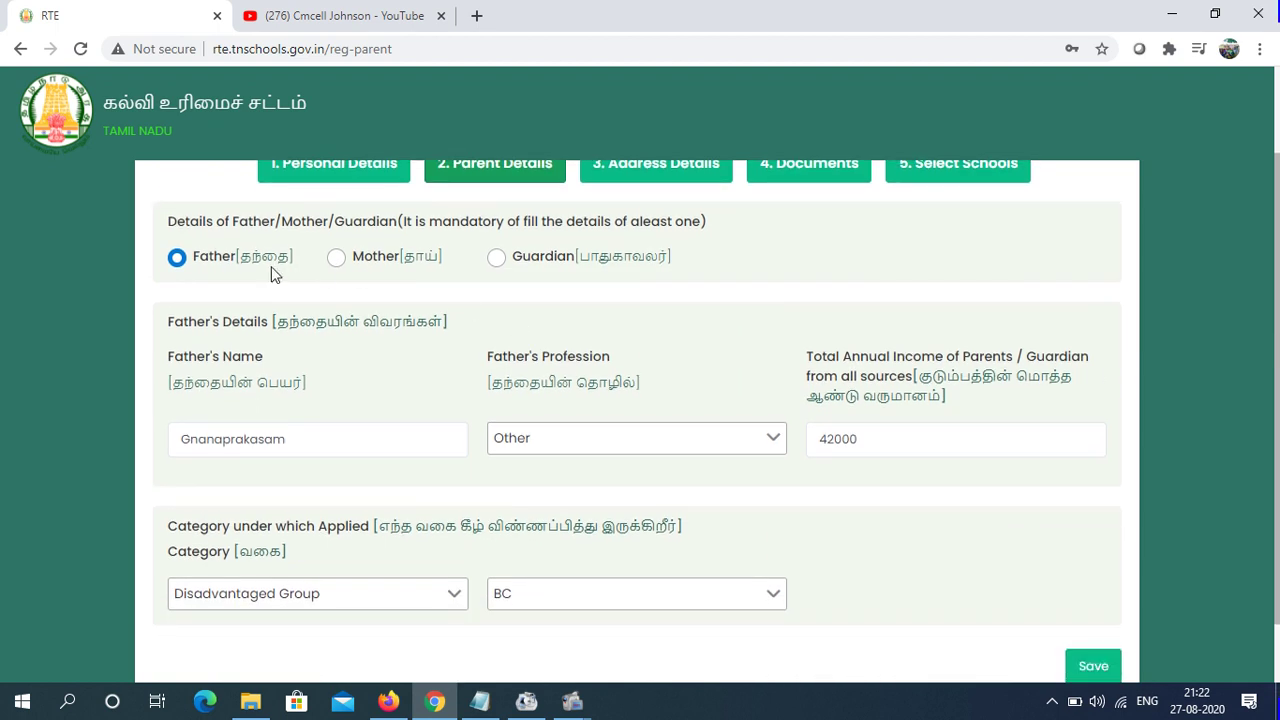
Examine the father's profession options and the total annual income field
{"action": "left_click", "coordinate": [534, 451]}
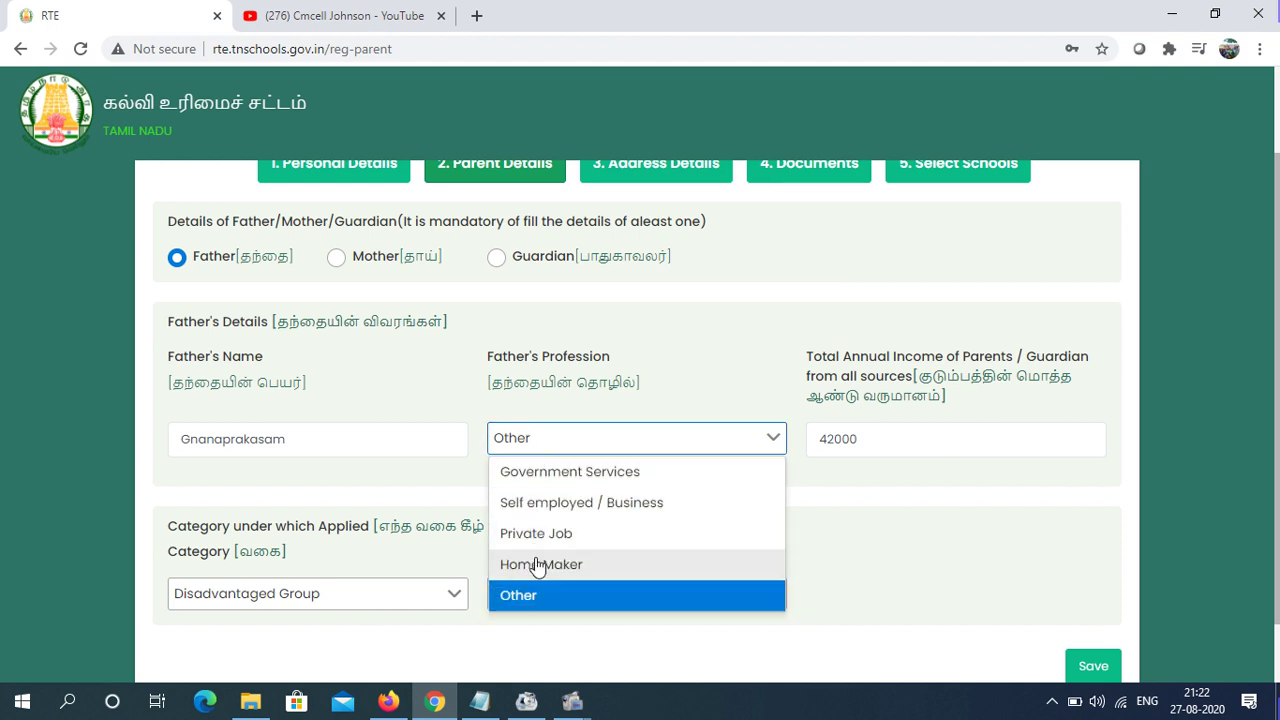
{"action": "left_click", "coordinate": [976, 450]}
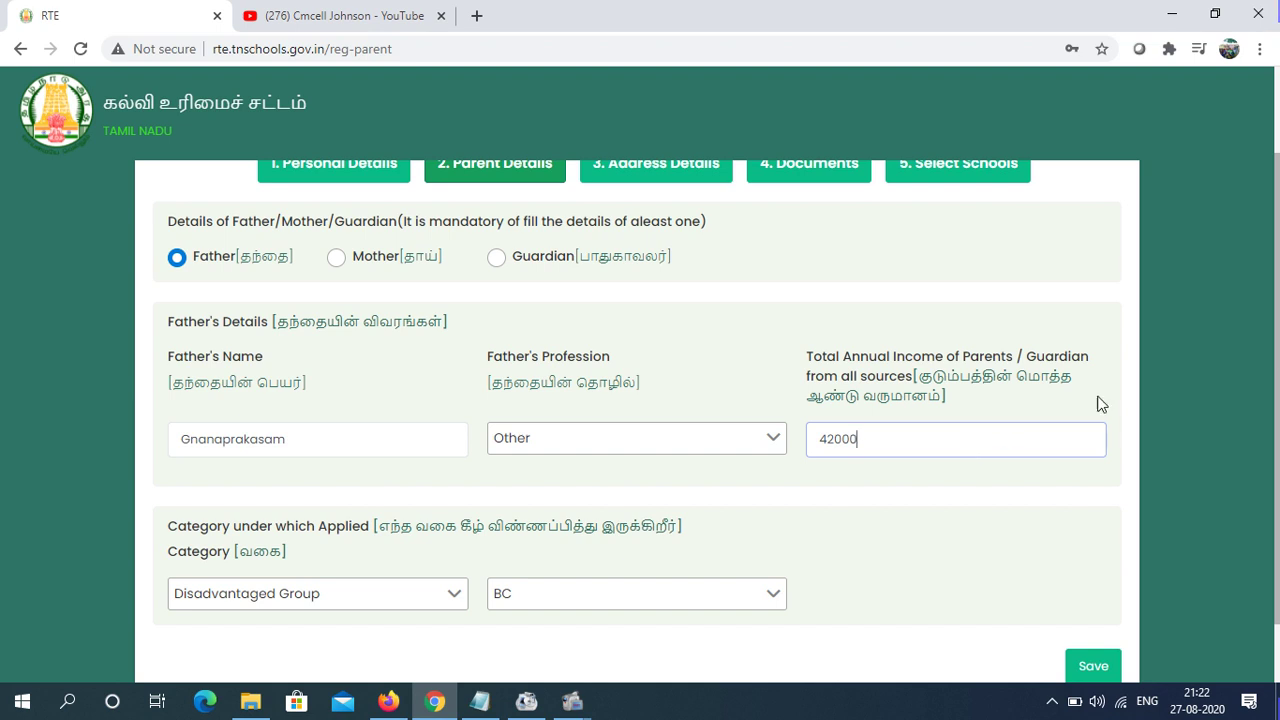
{"action": "left_click_drag", "start_coordinate": [1278, 356], "coordinate": [1278, 390]}
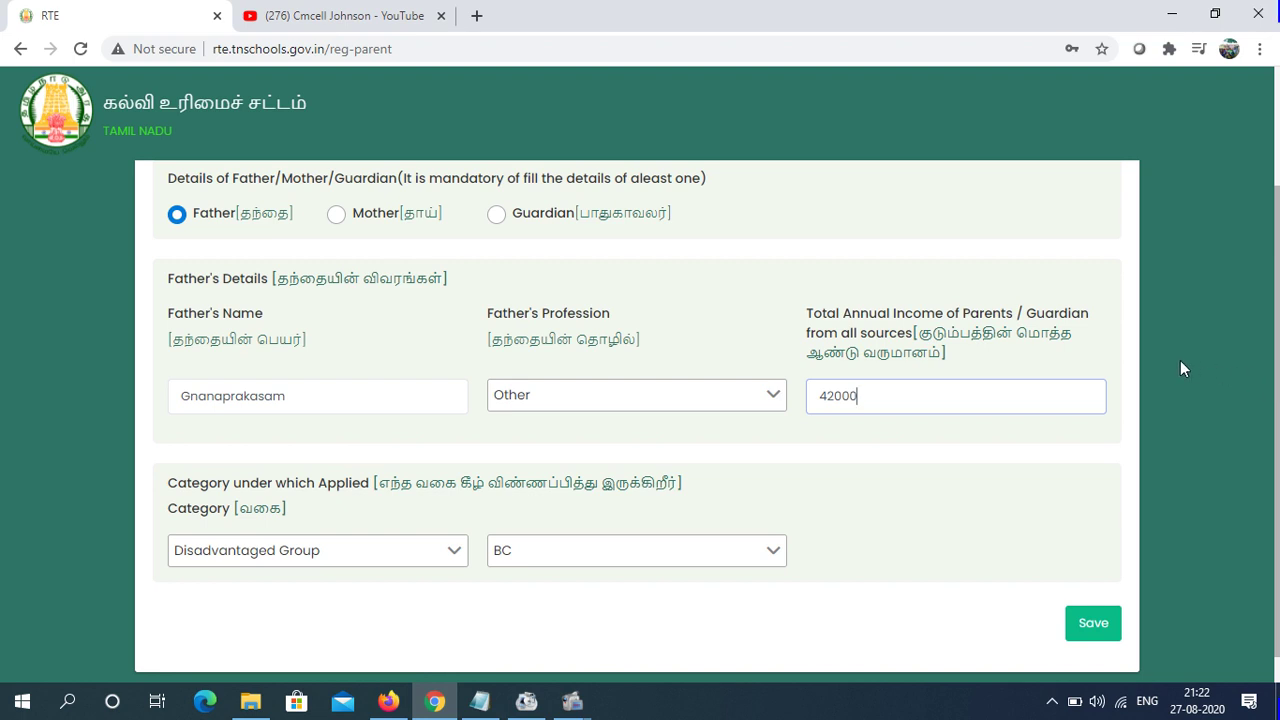
Check the category notes in Notepad, set the application category to Weaker Section and save the parent details
{"action": "left_click", "coordinate": [408, 558]}
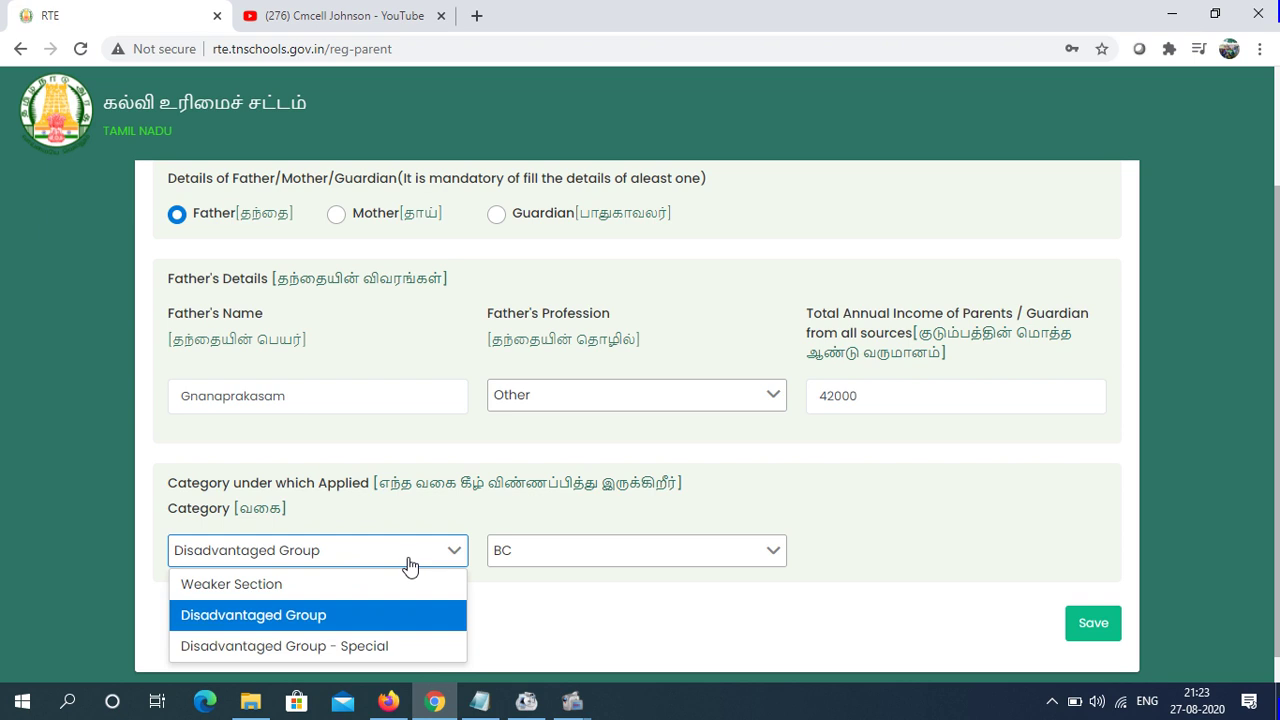
{"action": "left_click", "coordinate": [482, 704]}
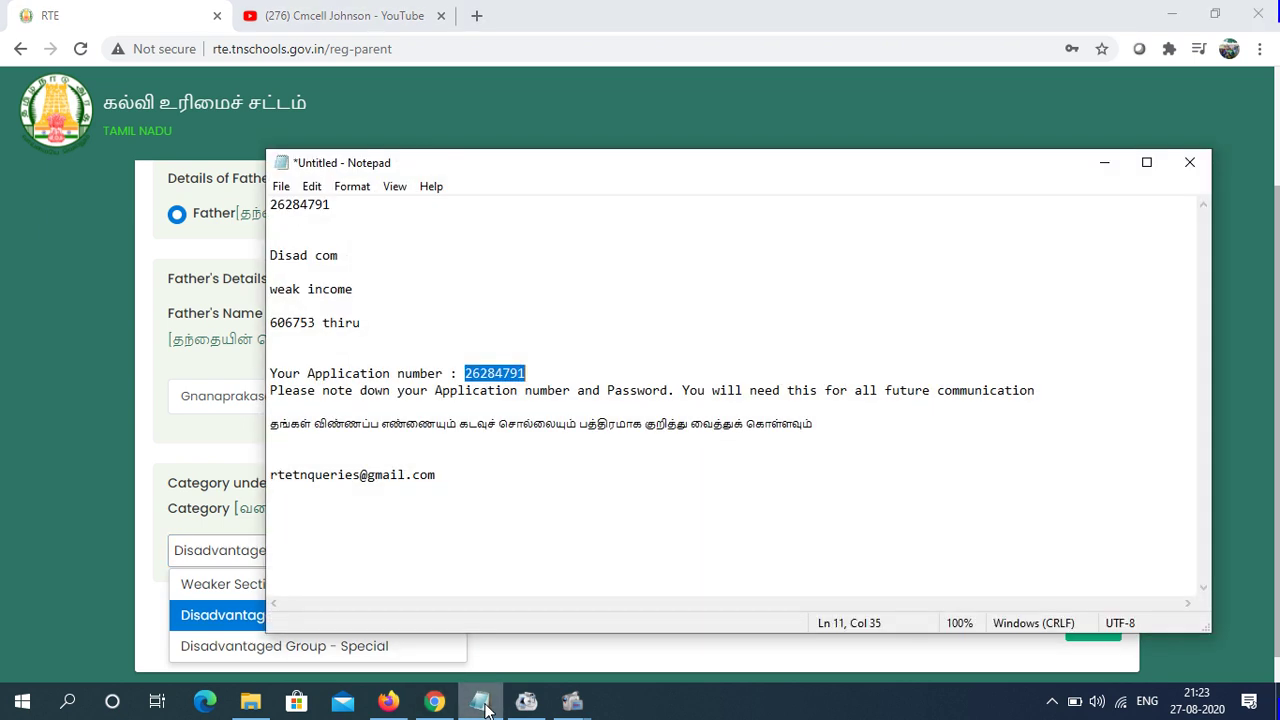
{"action": "left_click", "coordinate": [482, 704]}
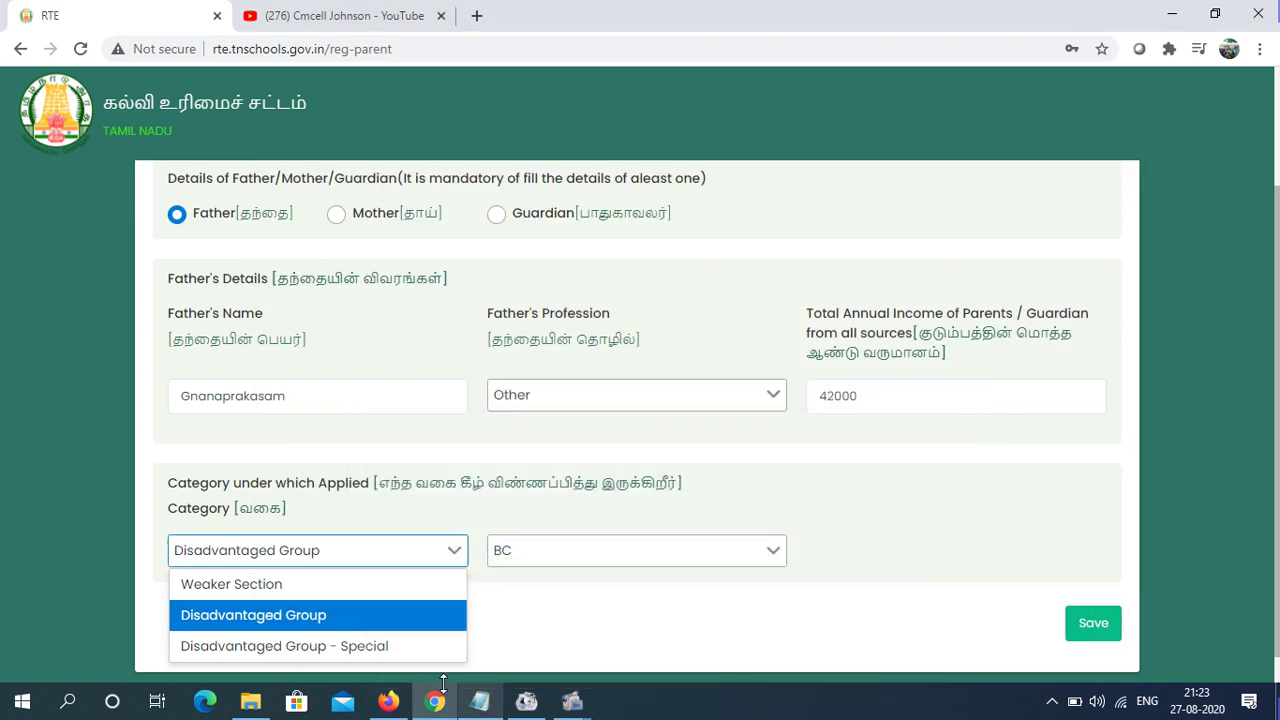
{"action": "left_click", "coordinate": [333, 590]}
{"action": "left_click", "coordinate": [333, 592]}
{"action": "left_click", "coordinate": [343, 560]}
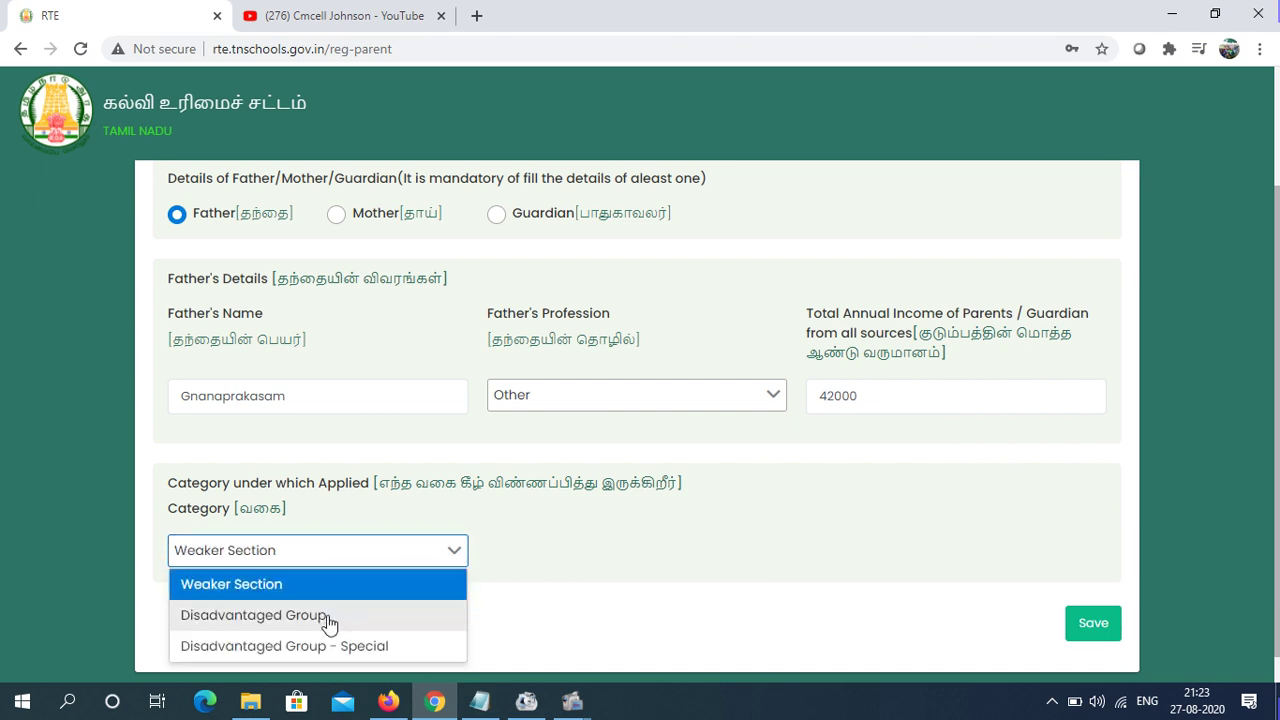
{"action": "left_click", "coordinate": [671, 538]}
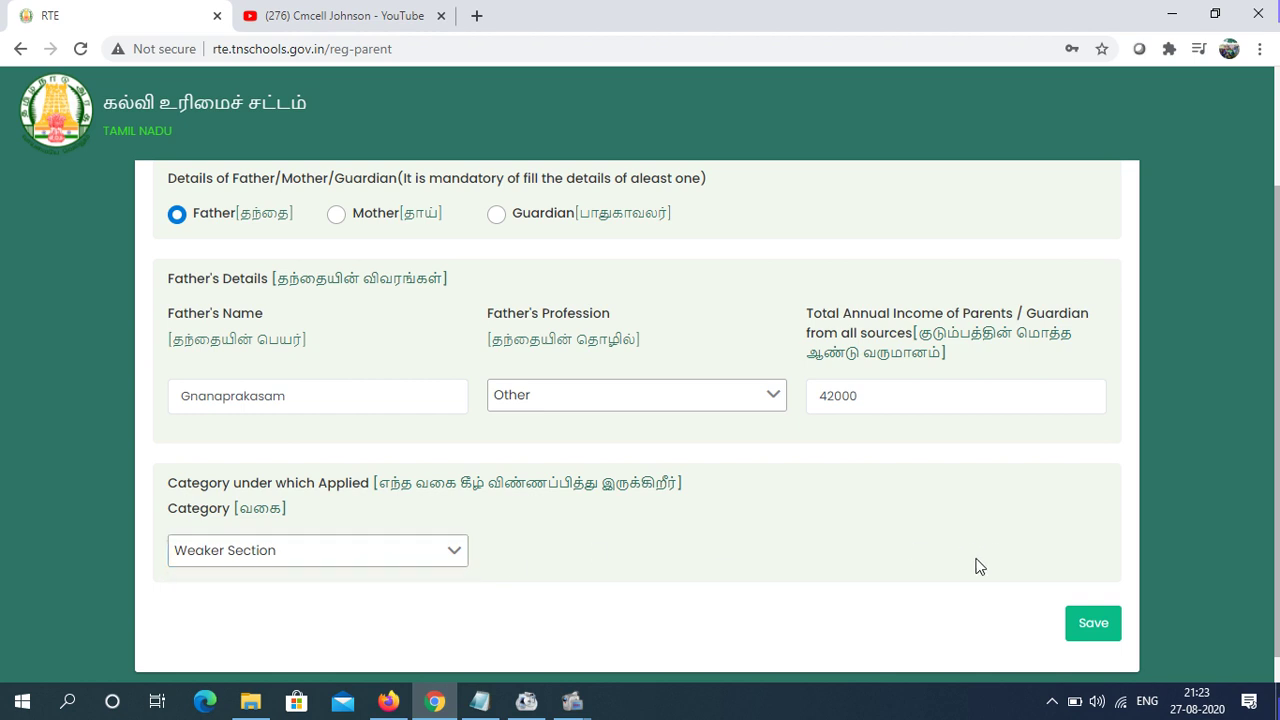
{"action": "left_click", "coordinate": [1093, 623]}
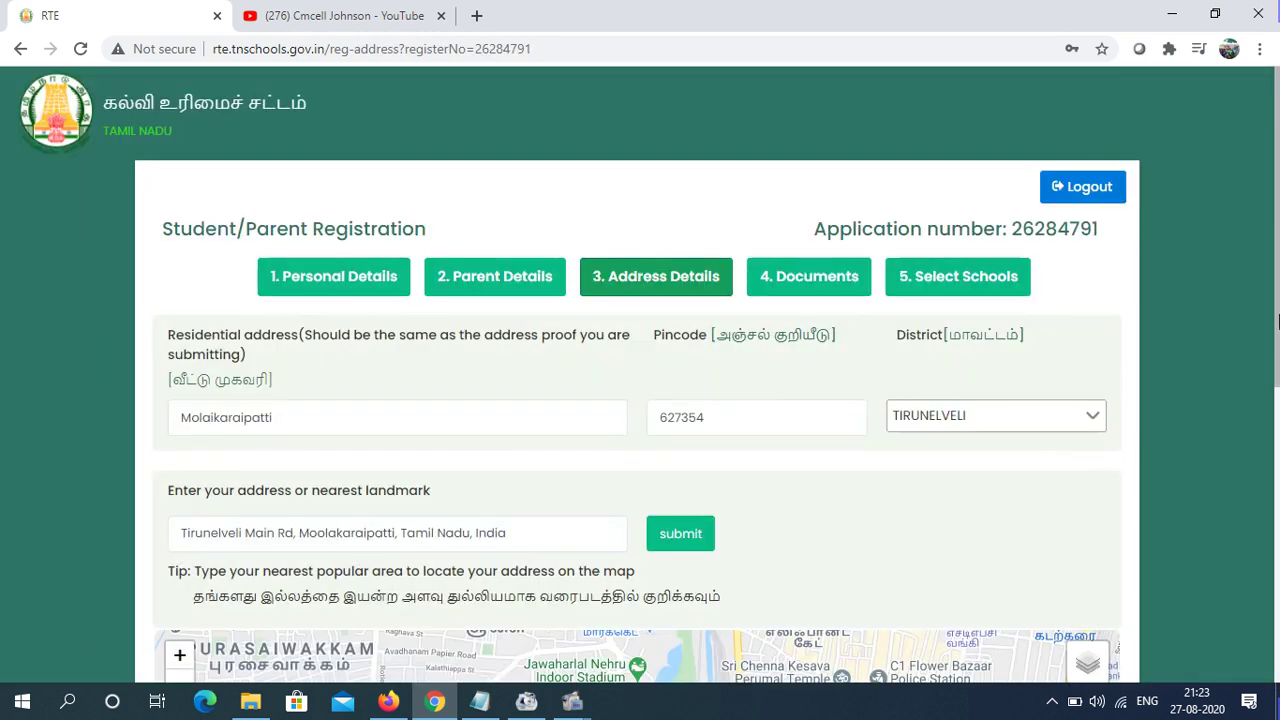
Place the home location marker in southern Tamil Nadu, beside the lake near Manaplautta
{"action": "scroll", "coordinate": [1278, 290], "scroll_direction": "down", "scroll_amount": 1}
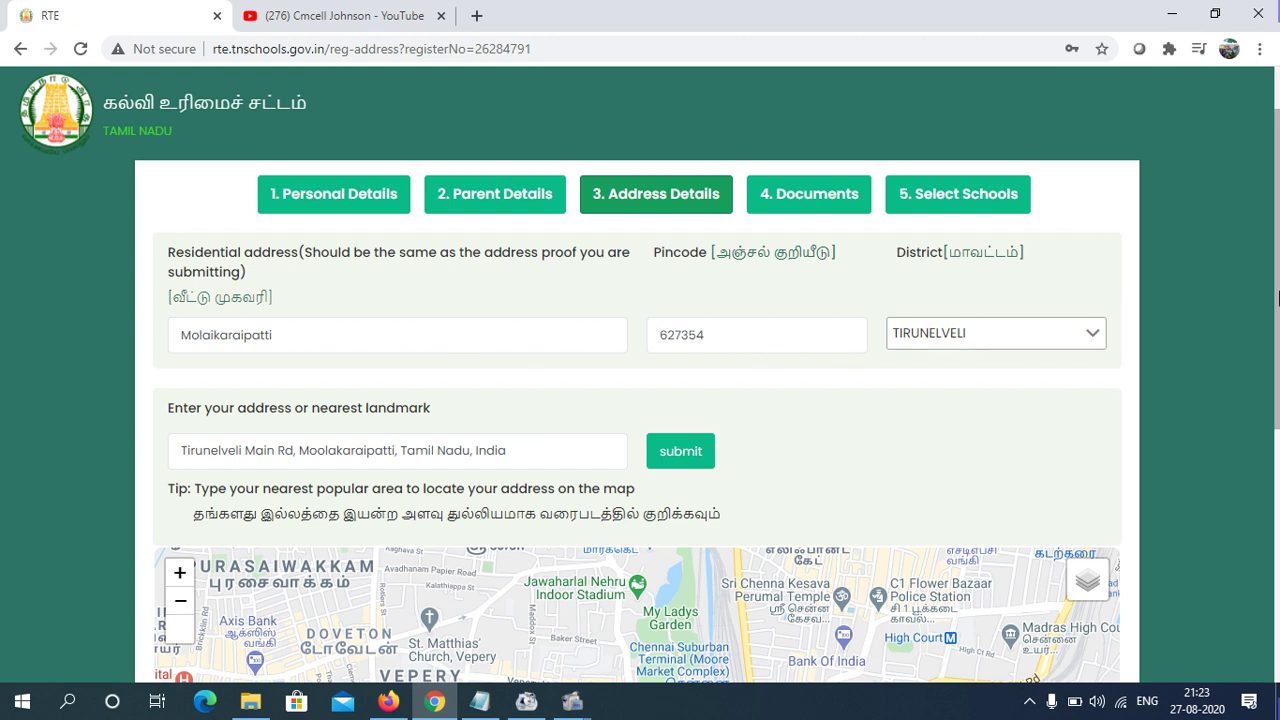
{"action": "scroll", "coordinate": [1278, 297], "scroll_direction": "down", "scroll_amount": 2}
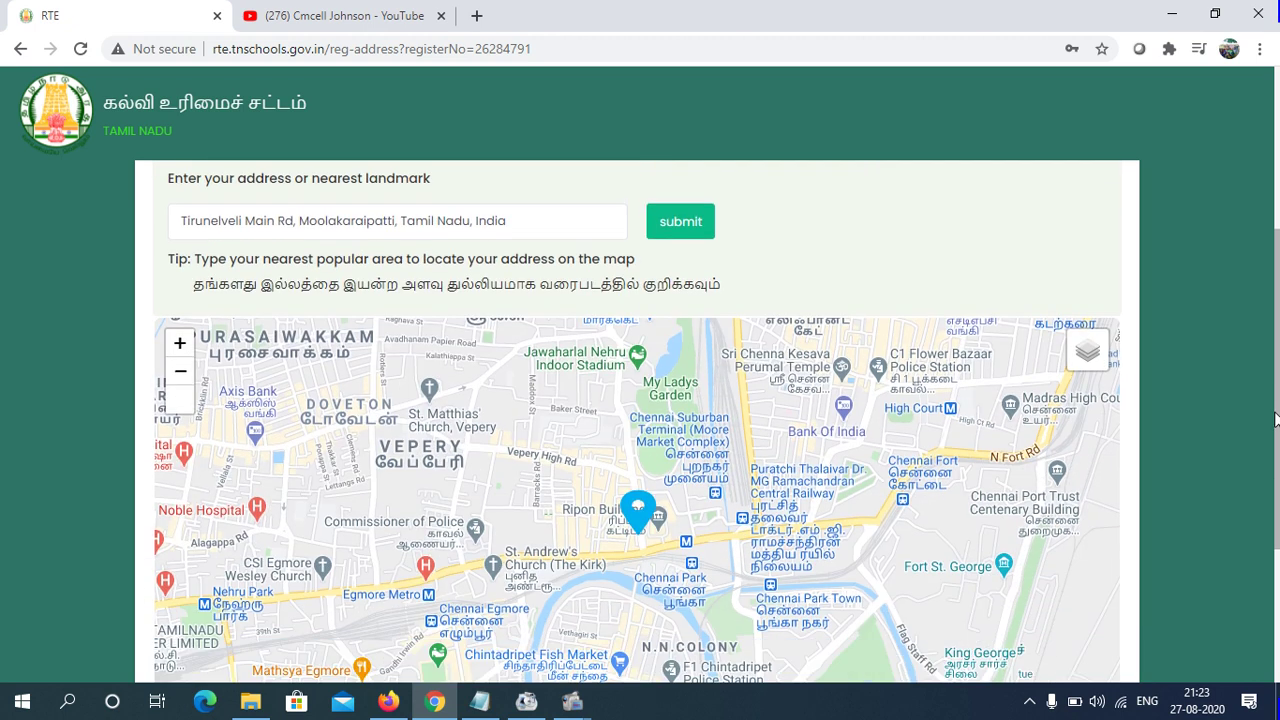
{"action": "left_click", "coordinate": [177, 381]}
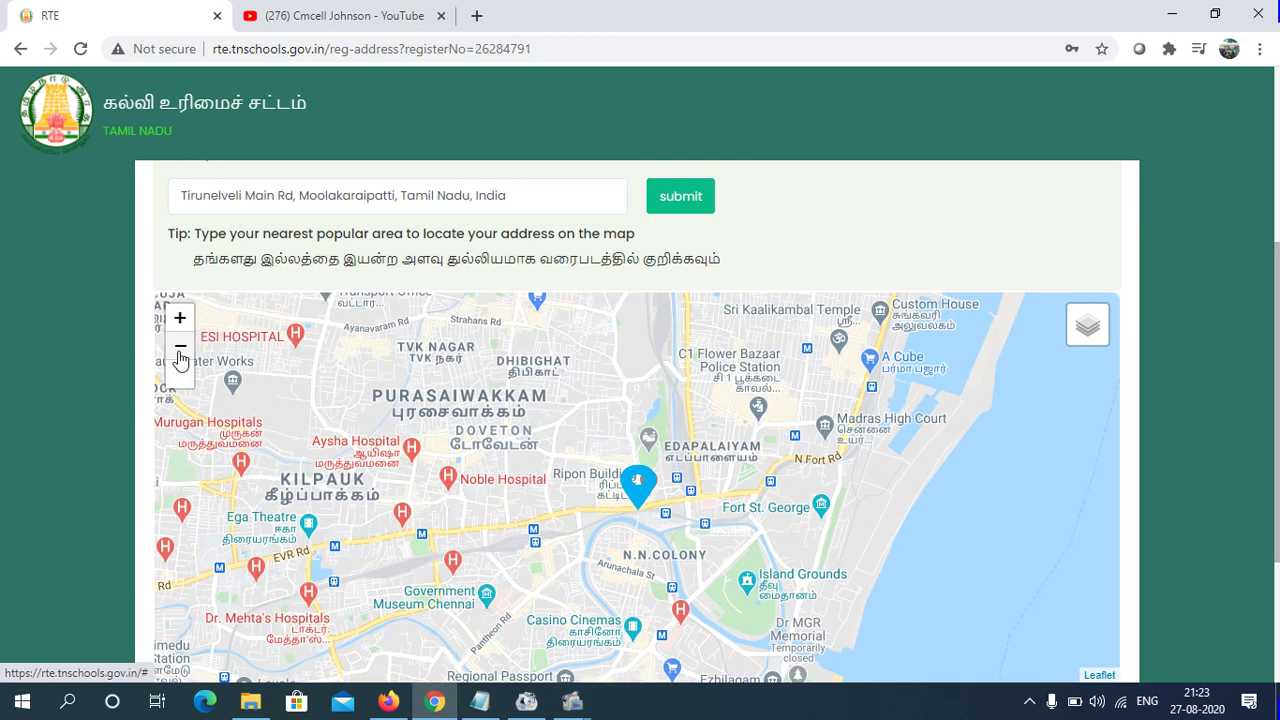
{"action": "left_click", "coordinate": [180, 358]}
{"action": "left_click", "coordinate": [180, 357]}
{"action": "left_click", "coordinate": [180, 357]}
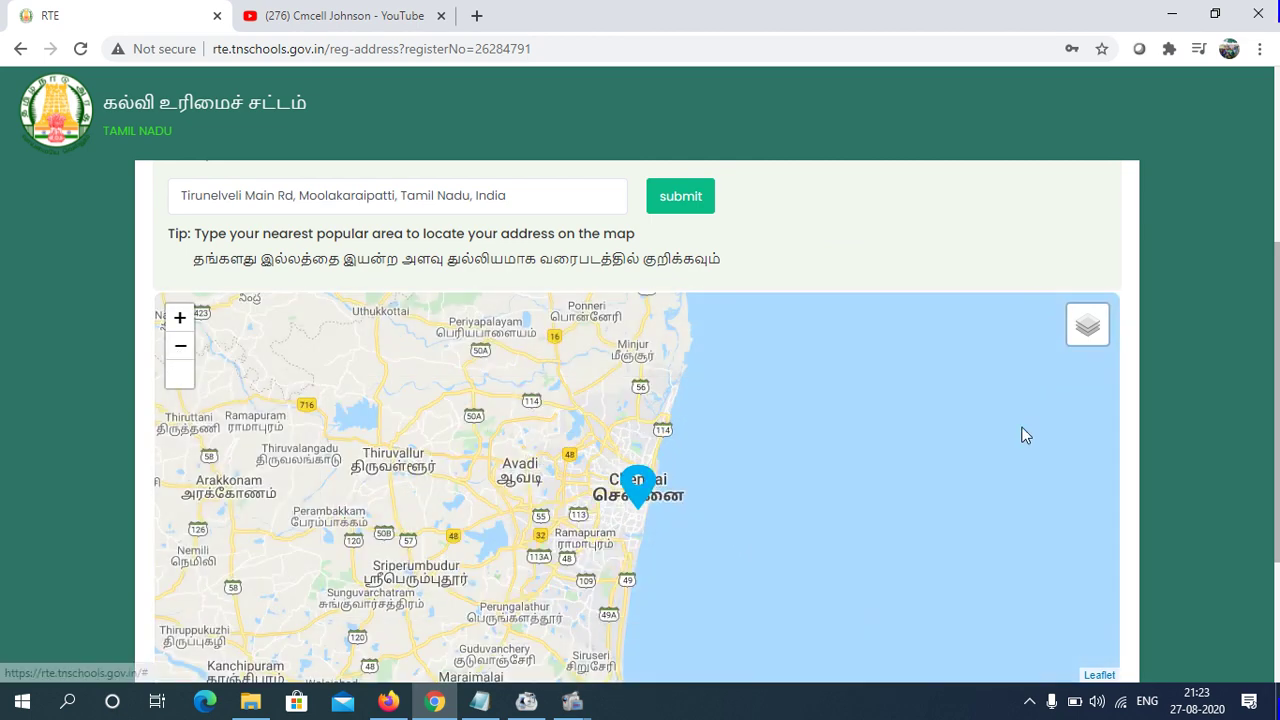
{"action": "left_click", "coordinate": [180, 357]}
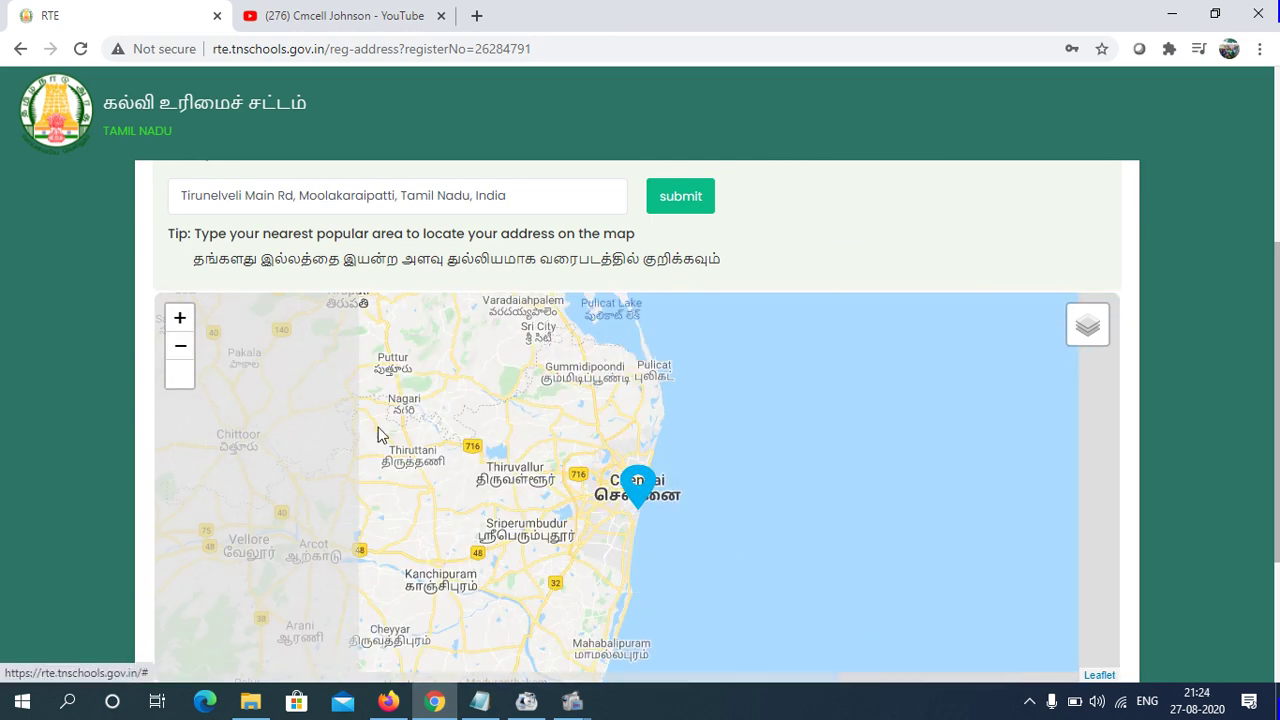
{"action": "left_click_drag", "start_coordinate": [509, 523], "coordinate": [559, 547]}
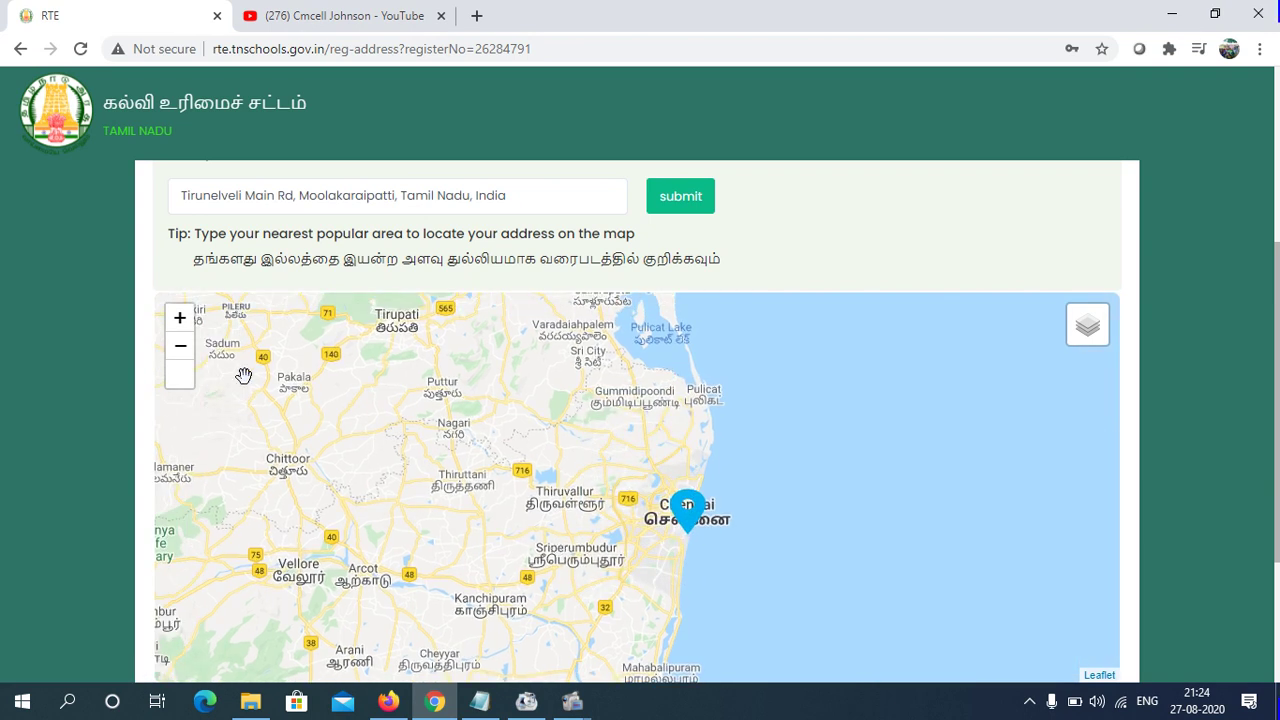
{"action": "left_click", "coordinate": [183, 350]}
{"action": "left_click", "coordinate": [183, 350]}
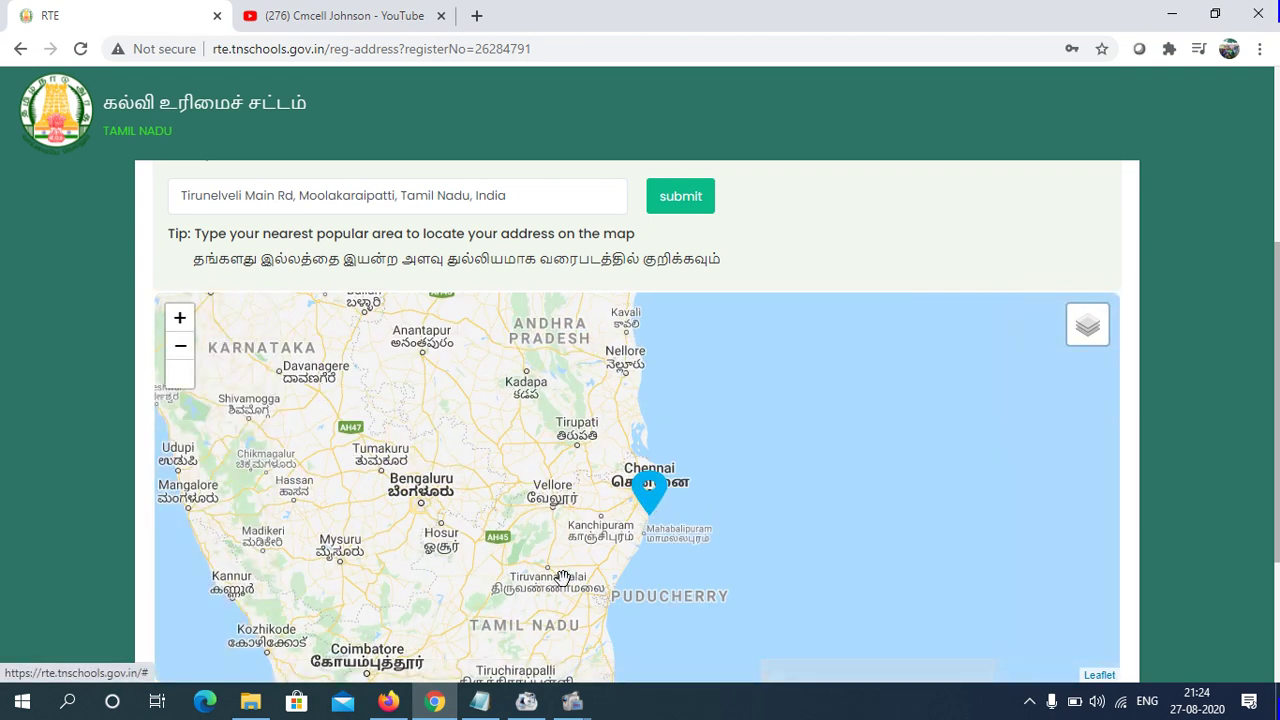
{"action": "left_click_drag", "start_coordinate": [585, 550], "coordinate": [622, 369]}
{"action": "mouse_move", "coordinate": [600, 580]}
{"action": "left_mouse_down"}
{"action": "mouse_move", "coordinate": [571, 503]}
{"action": "mouse_move", "coordinate": [571, 451]}
{"action": "mouse_move", "coordinate": [549, 477]}
{"action": "left_mouse_up"}
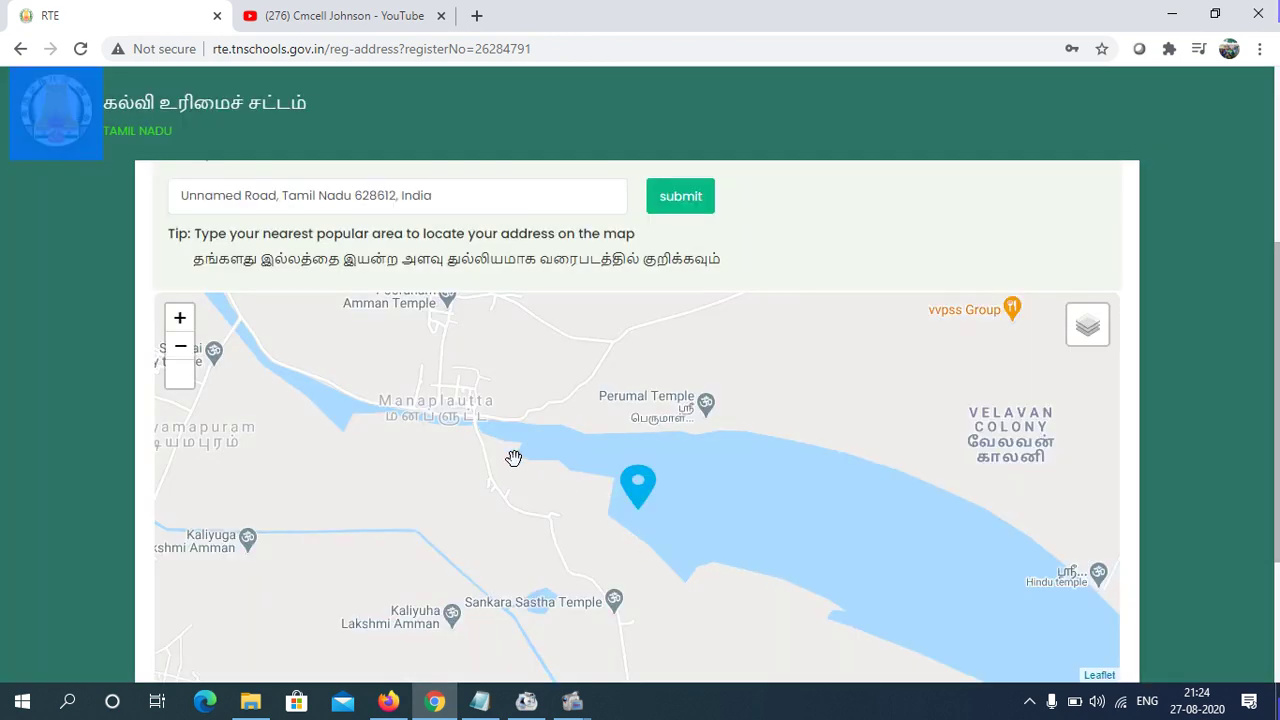
Move the home location marker to a spot between Mudalur and Udangudi, south of Theri Kaadu
{"action": "left_click", "coordinate": [181, 350]}
{"action": "left_click", "coordinate": [181, 350]}
{"action": "left_click", "coordinate": [181, 350]}
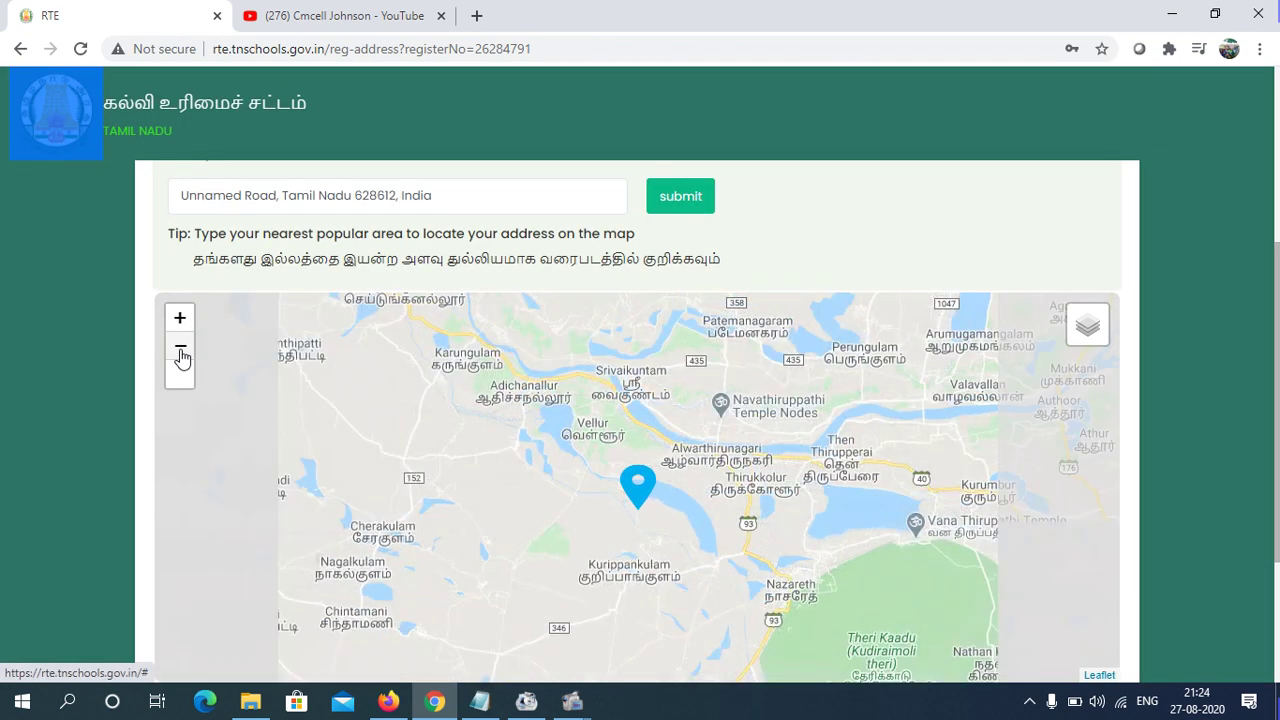
{"action": "left_click_drag", "start_coordinate": [771, 608], "coordinate": [723, 437]}
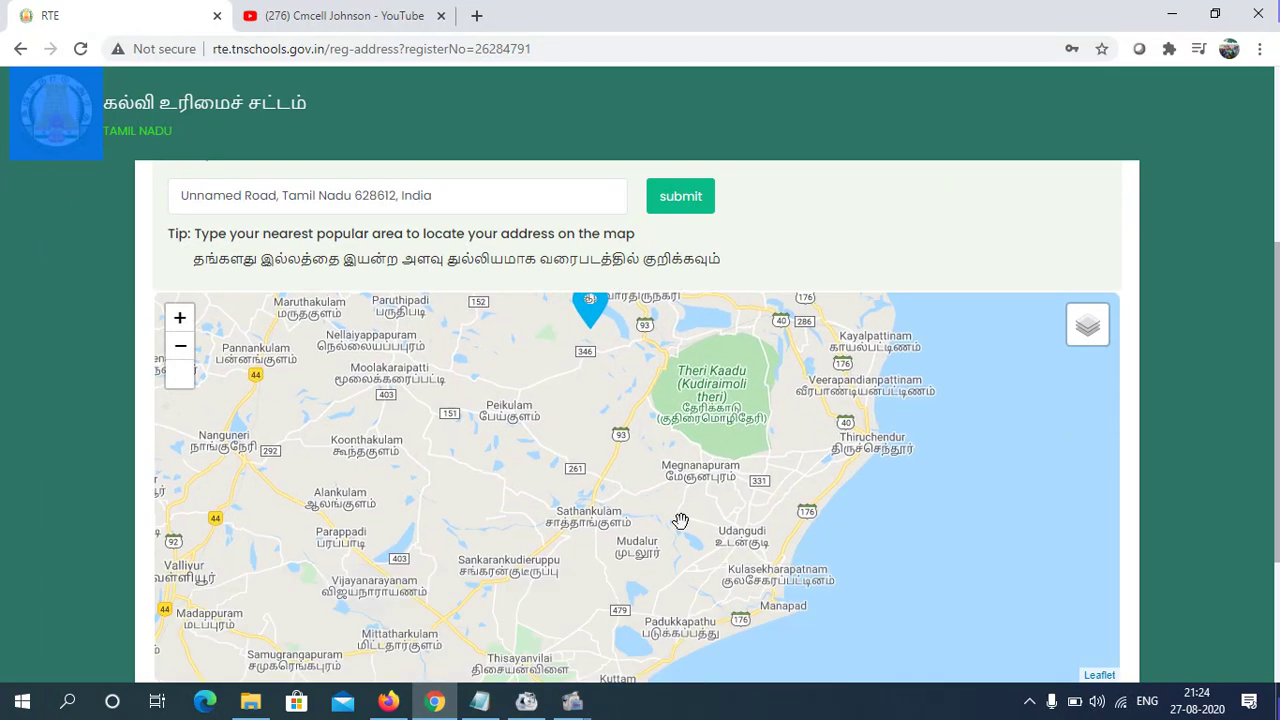
{"action": "left_click", "coordinate": [706, 554]}
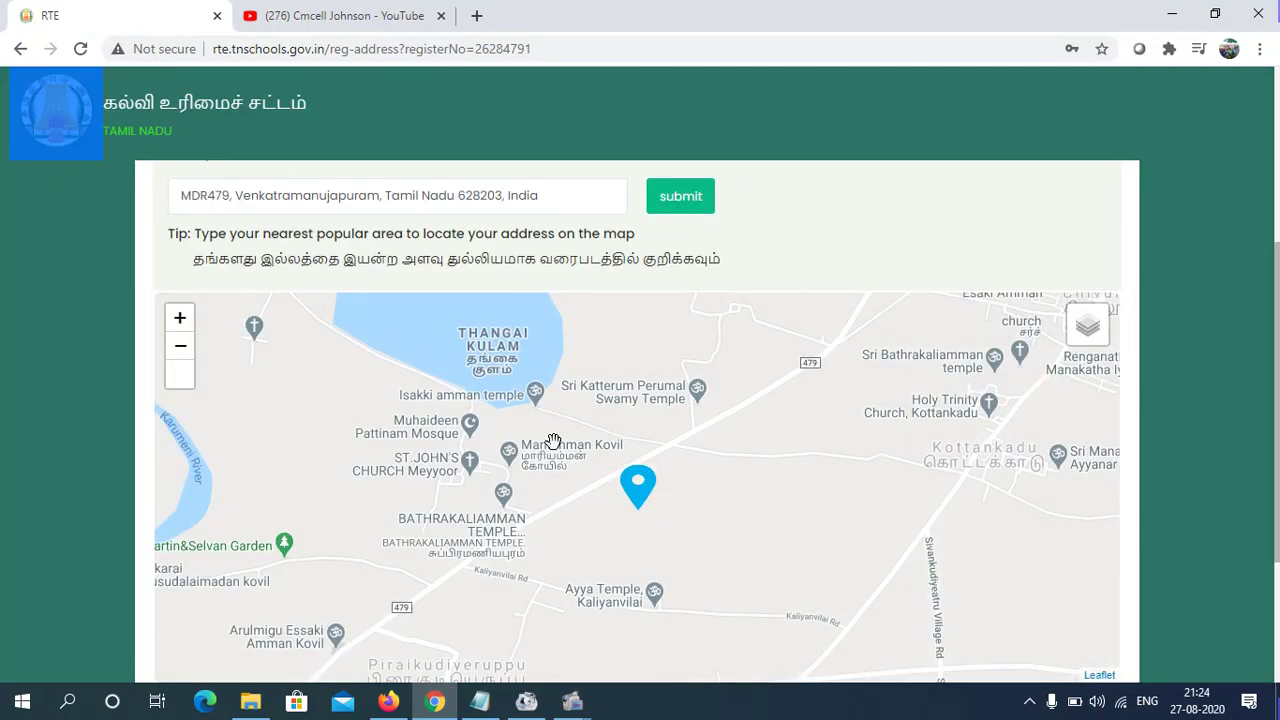
{"action": "left_click", "coordinate": [181, 346]}
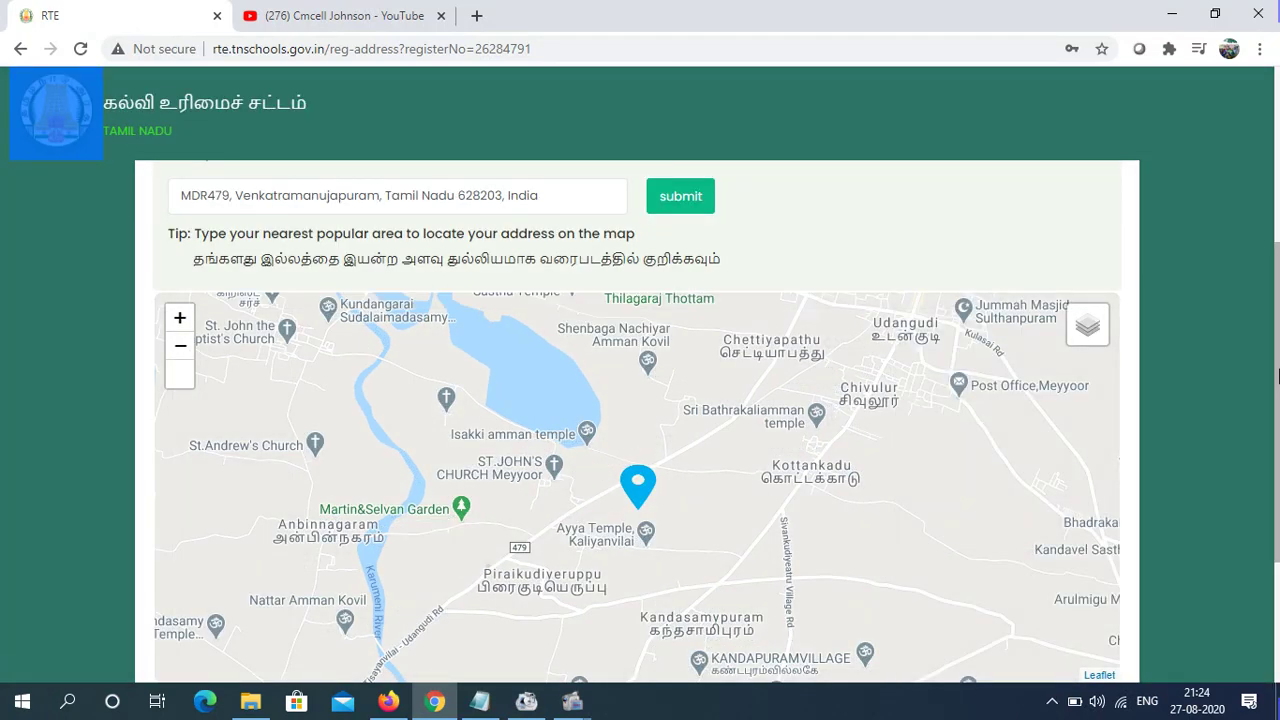
Save the address details and confirm the residential and Google map addresses
{"action": "left_click_drag", "start_coordinate": [1277, 374], "coordinate": [1277, 508]}
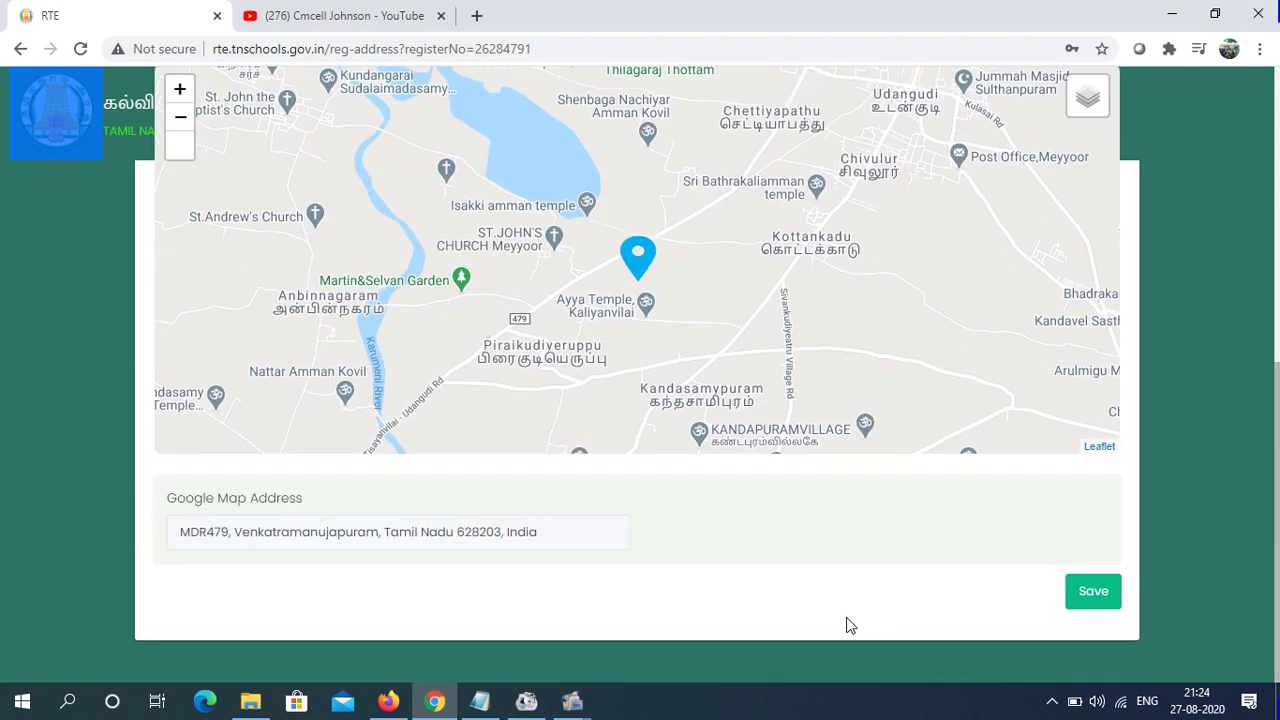
{"action": "left_click", "coordinate": [1090, 594]}
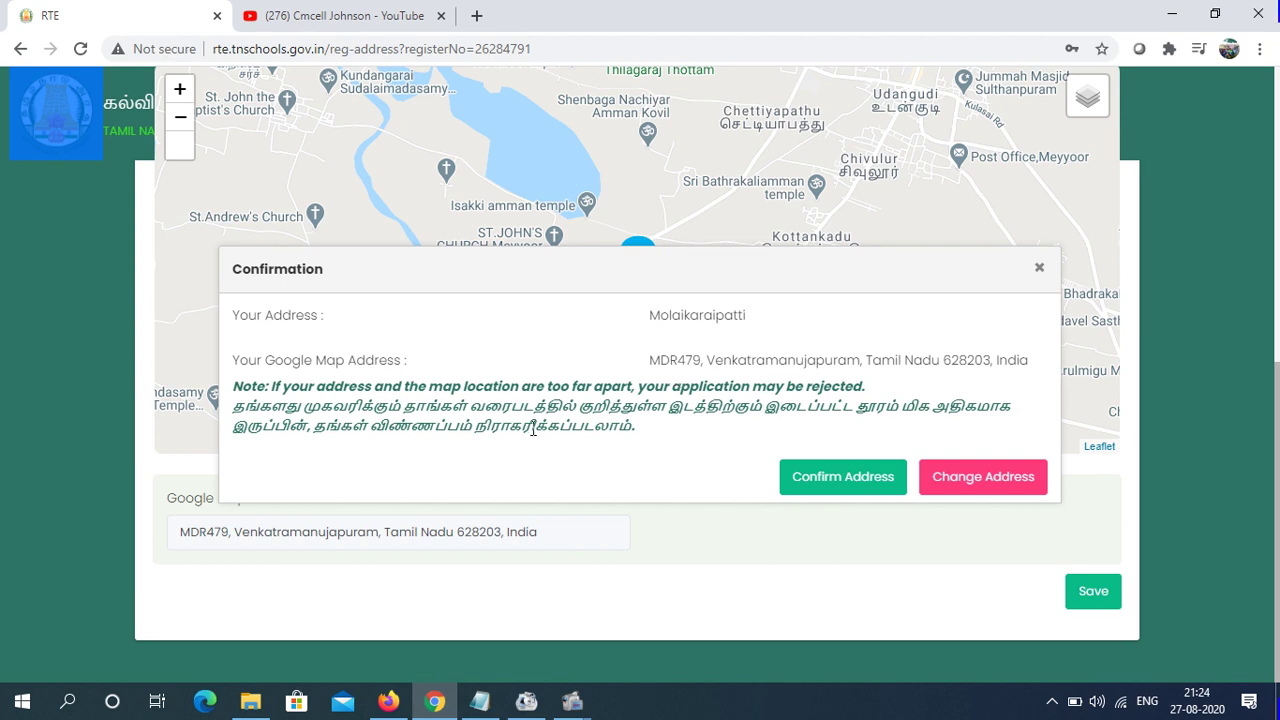
{"action": "left_click", "coordinate": [868, 478]}
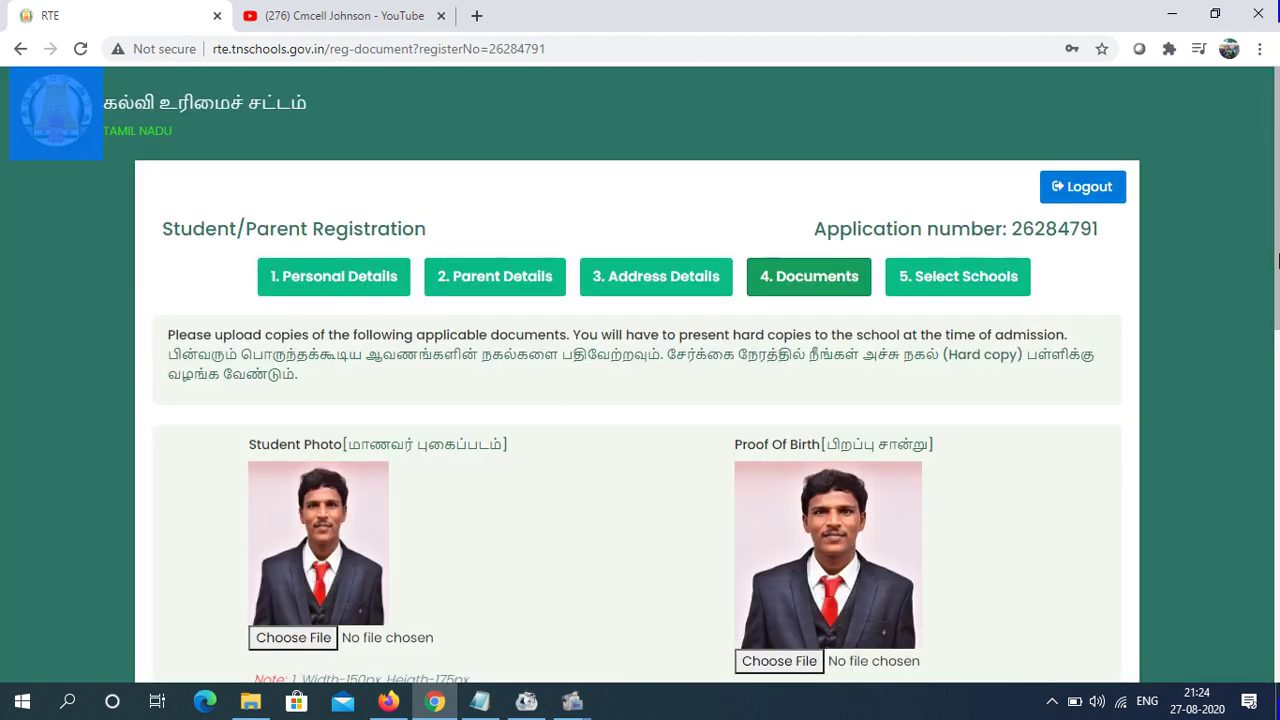
Review the student photo, birth proof, parent ID, address proof and income certificate uploads, and save the documents
{"action": "left_click_drag", "start_coordinate": [1277, 260], "coordinate": [1277, 320]}
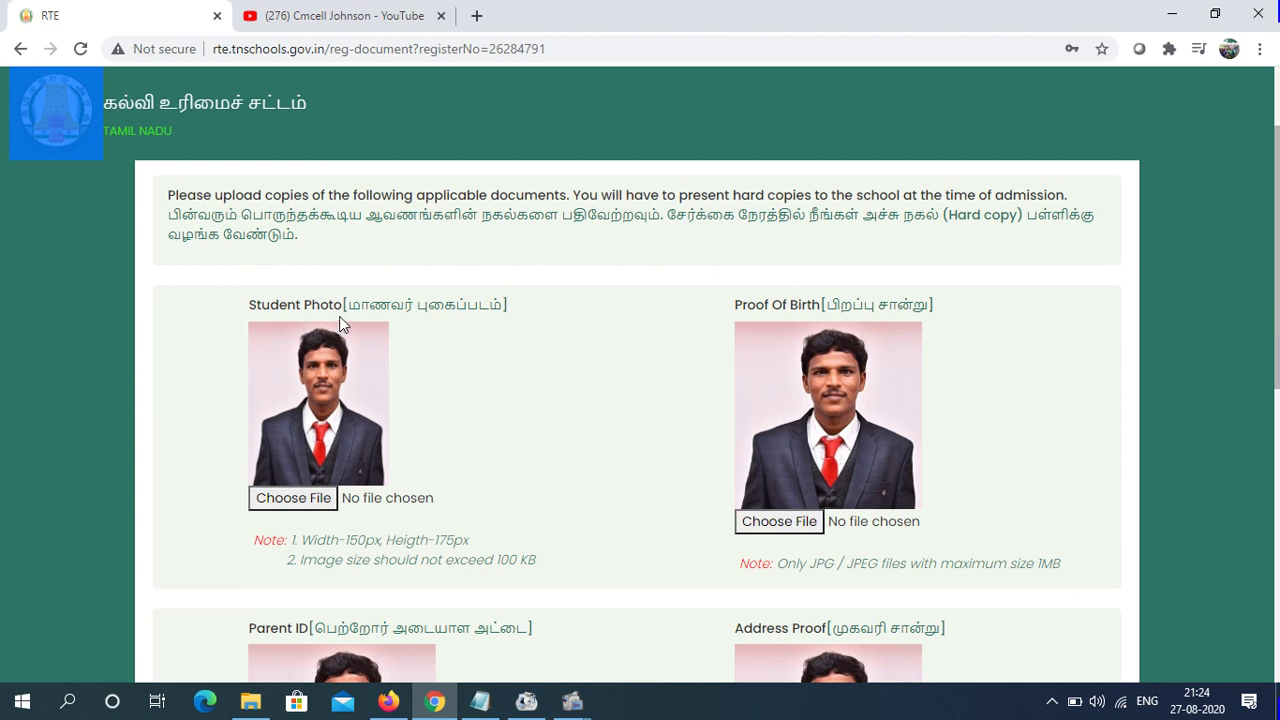
{"action": "scroll", "coordinate": [1277, 343], "scroll_direction": "down", "scroll_amount": 1}
{"action": "left_click_drag", "start_coordinate": [1277, 343], "coordinate": [1276, 306]}
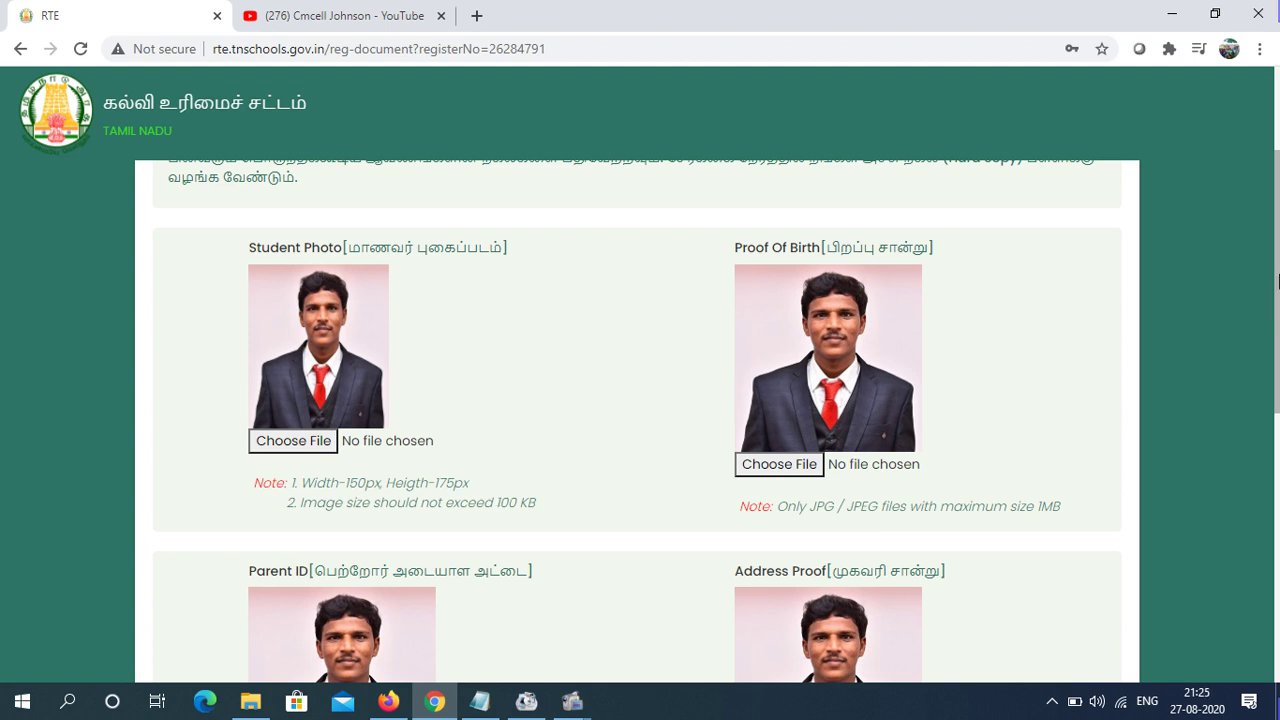
{"action": "scroll", "coordinate": [1278, 285], "scroll_direction": "down", "scroll_amount": 2}
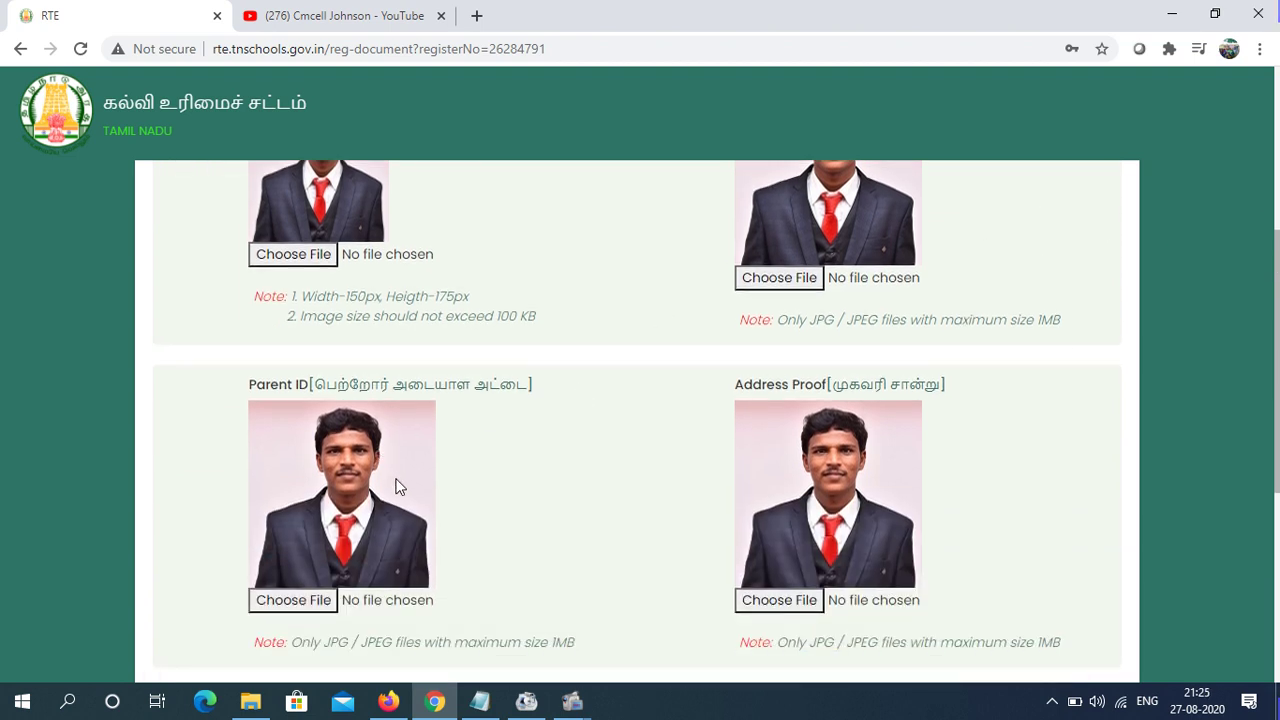
{"action": "left_click_drag", "start_coordinate": [1278, 348], "coordinate": [1278, 500]}
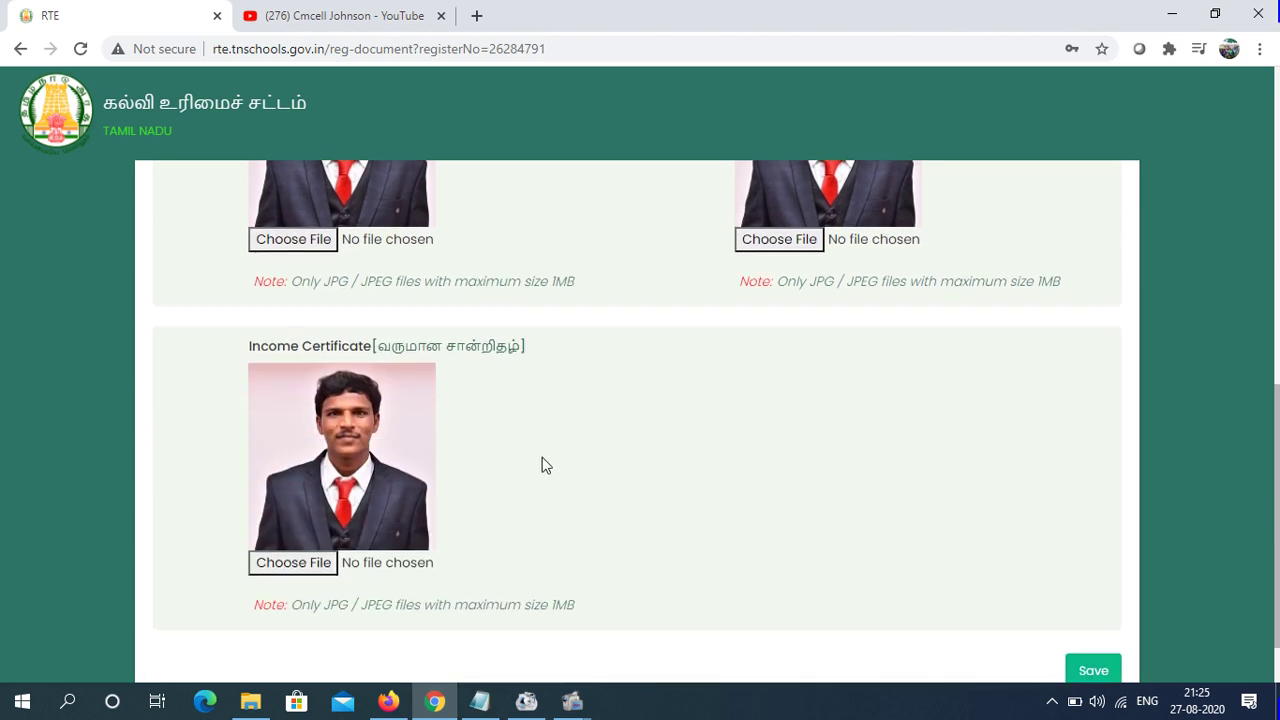
{"action": "left_click_drag", "start_coordinate": [1275, 555], "coordinate": [1275, 587]}
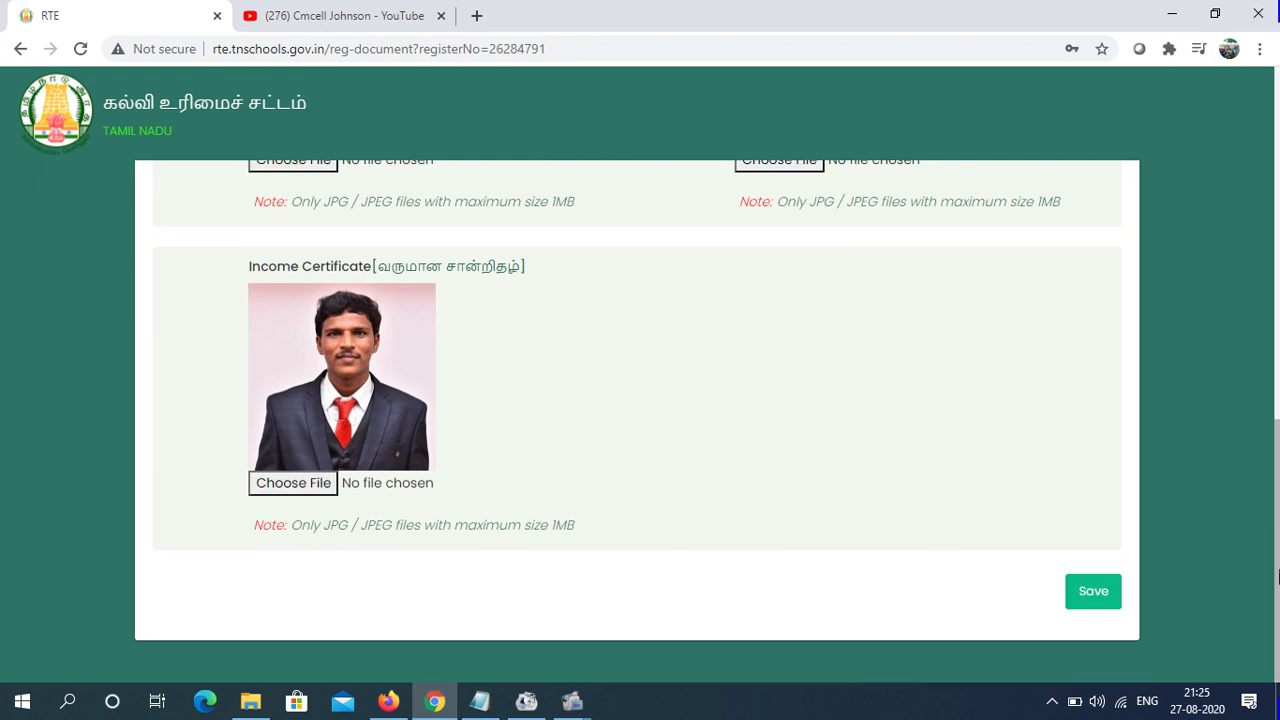
{"action": "left_click", "coordinate": [1094, 592]}
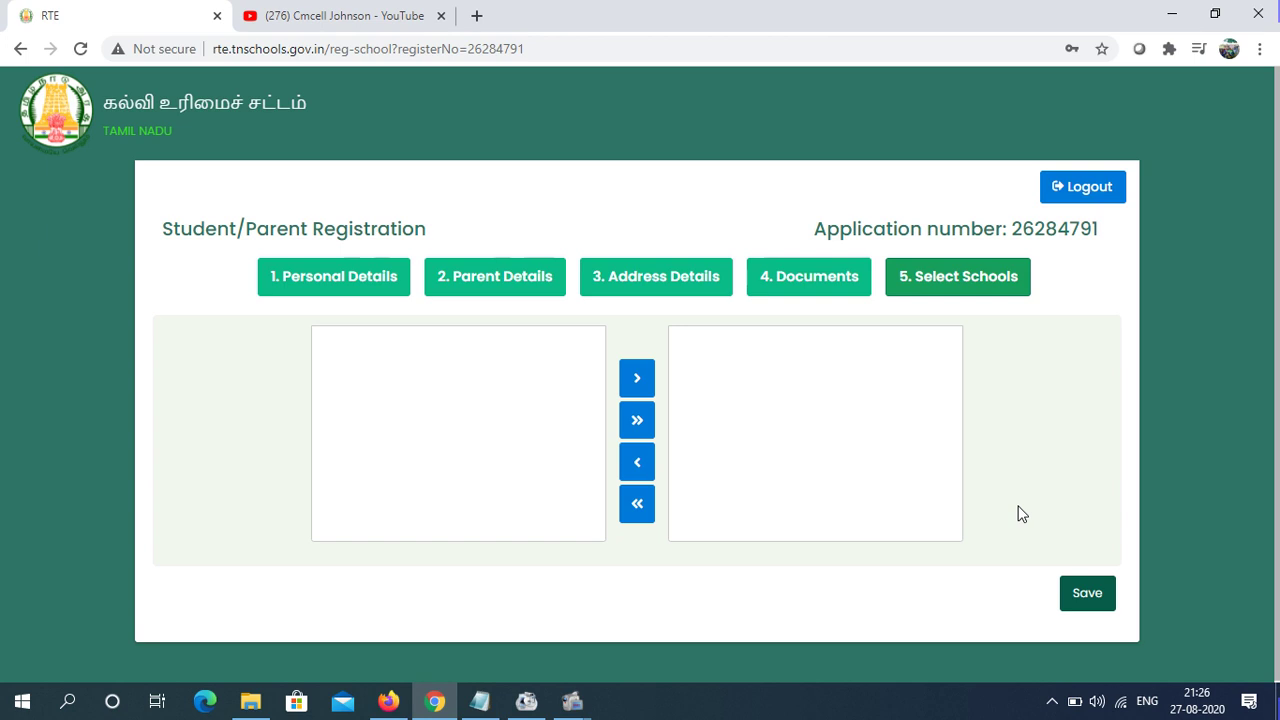
Switch to the YouTube channel page already open in the browser
{"action": "left_click", "coordinate": [340, 10]}
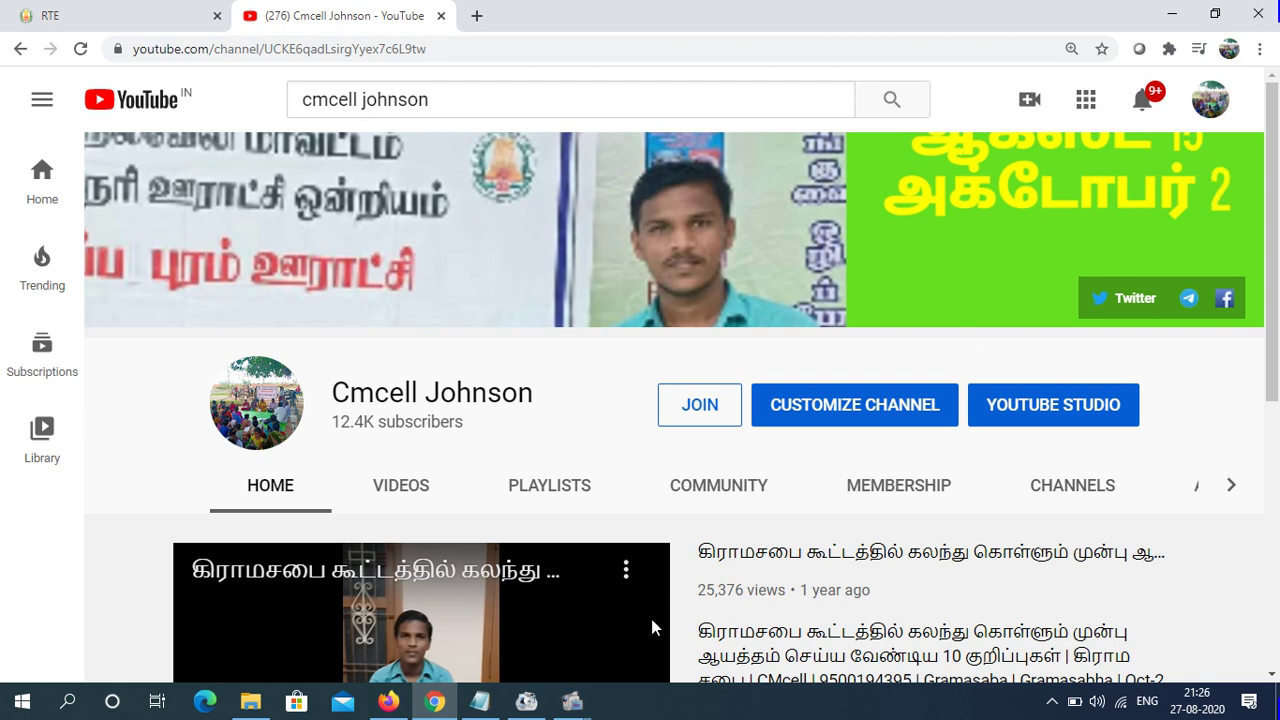
{"action": "mouse_move", "coordinate": [572, 700]}
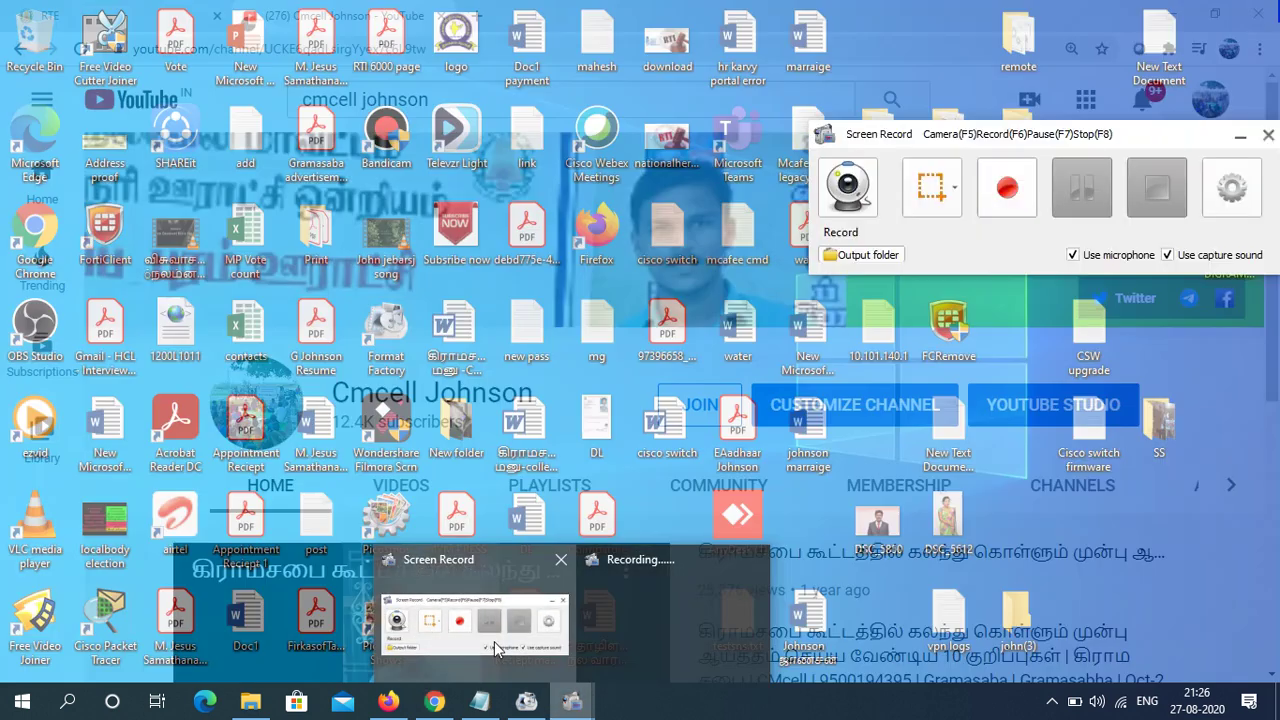